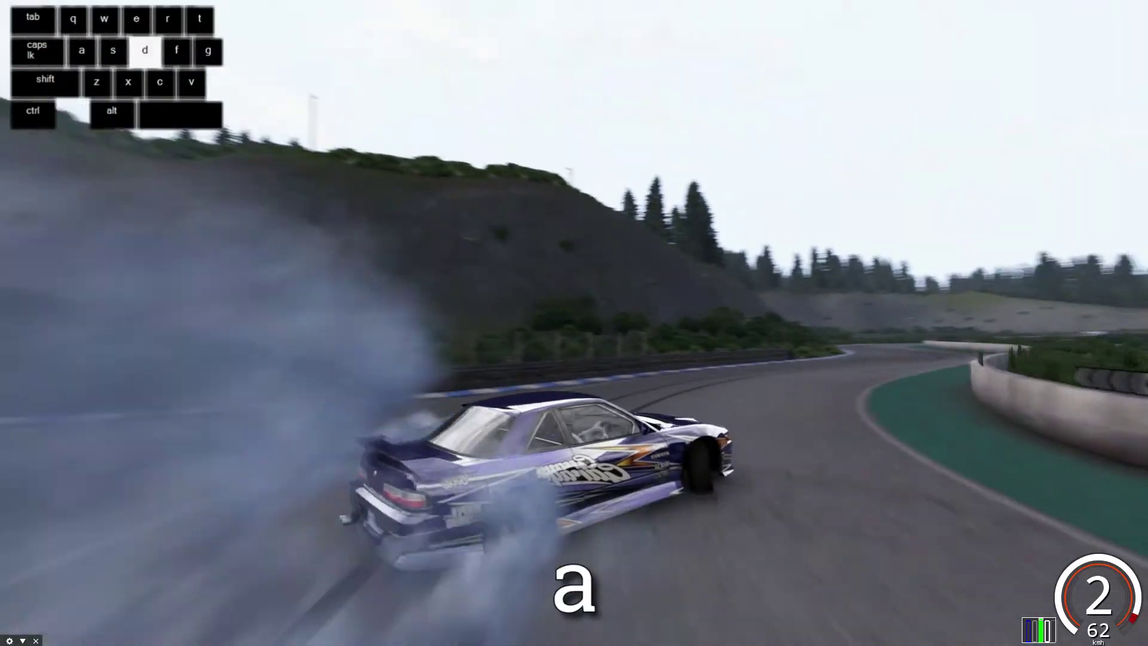
pyautogui.press('a')
pyautogui.press('space')
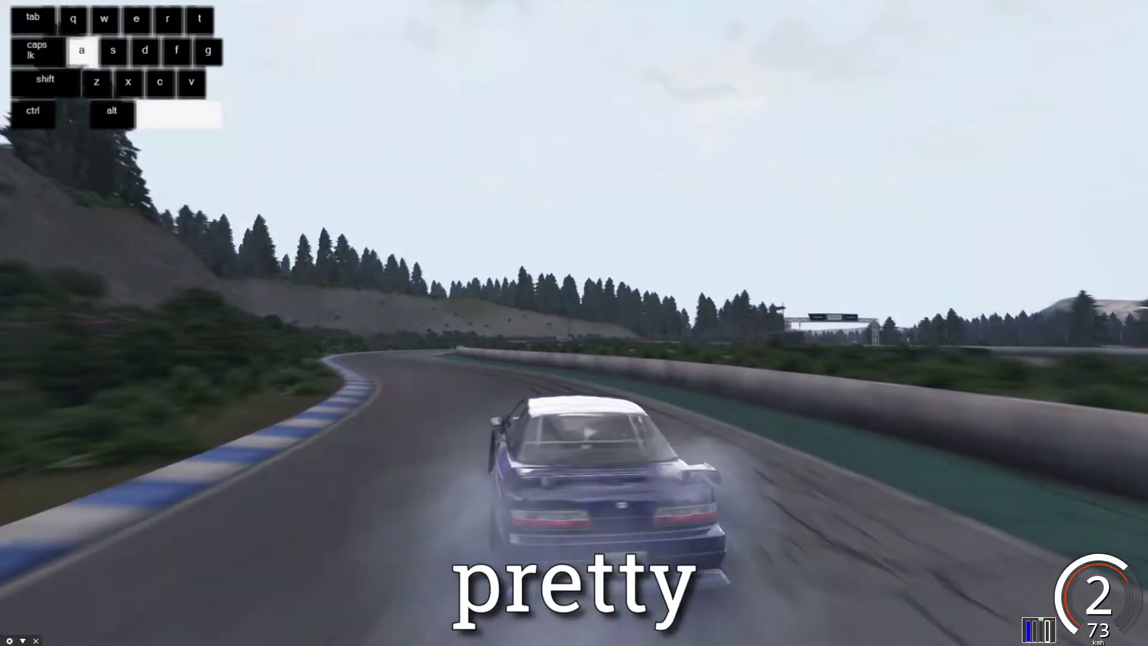
pyautogui.press('s')
pyautogui.press('d')
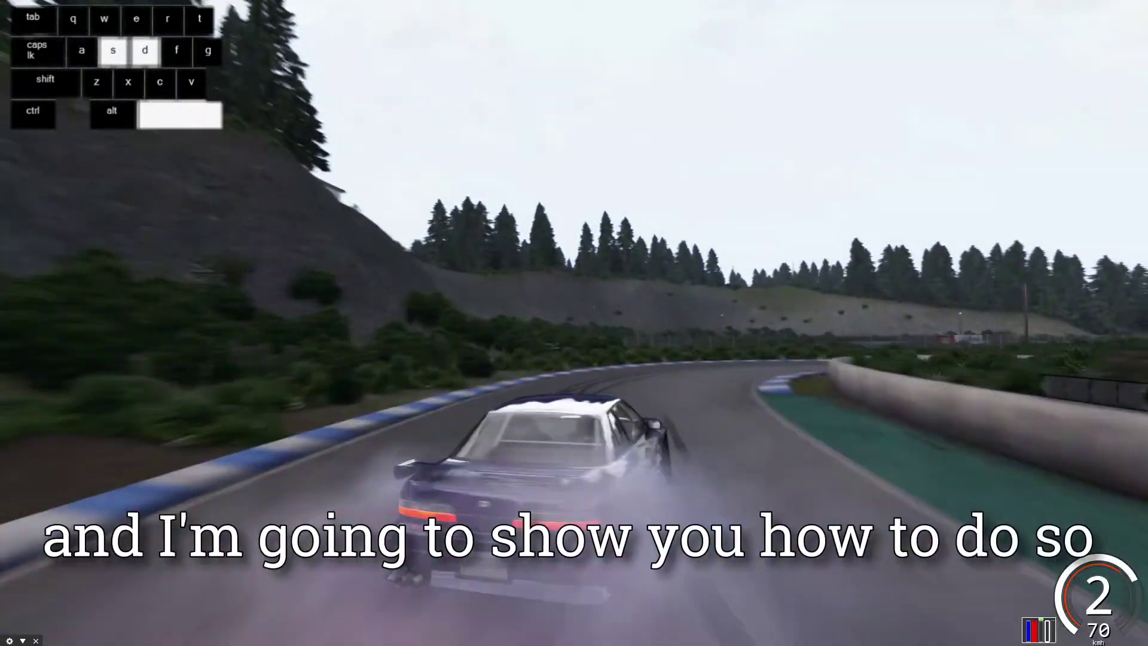
pyautogui.press('w')
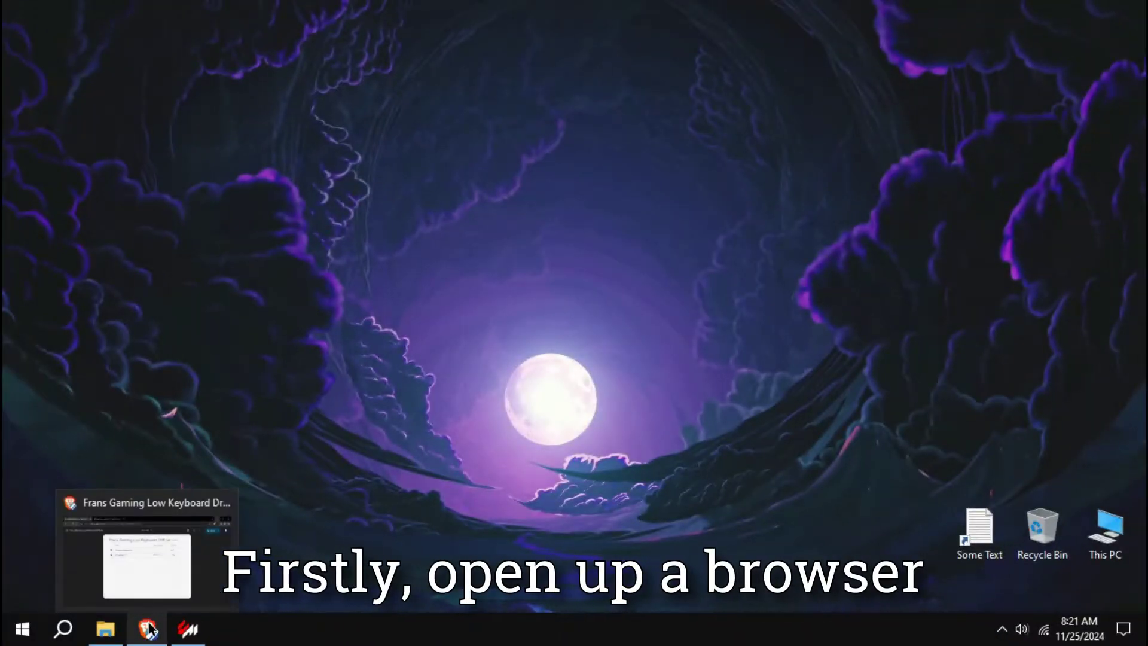
# - Switch to the browser and examine the Frans Gaming Low Keyboard Drift.rar page and the Keyboard.Splitter.2.3.0.0.zip release on GitHub
pyautogui.click(148, 629)
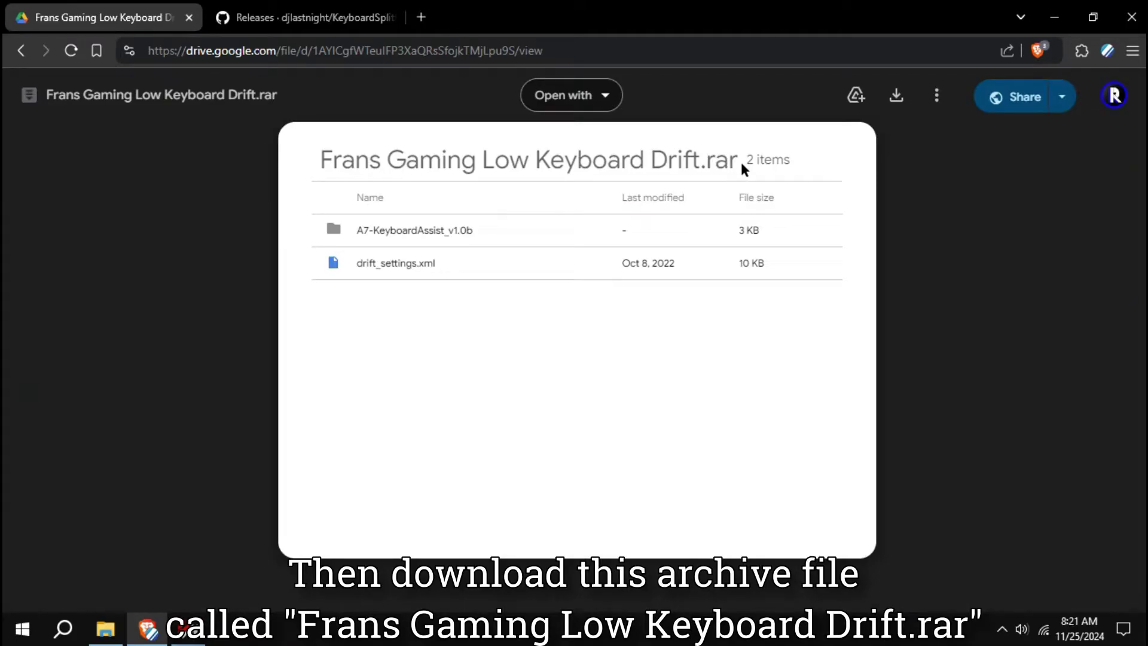
pyautogui.moveTo(604, 166); pyautogui.dragTo(317, 165)
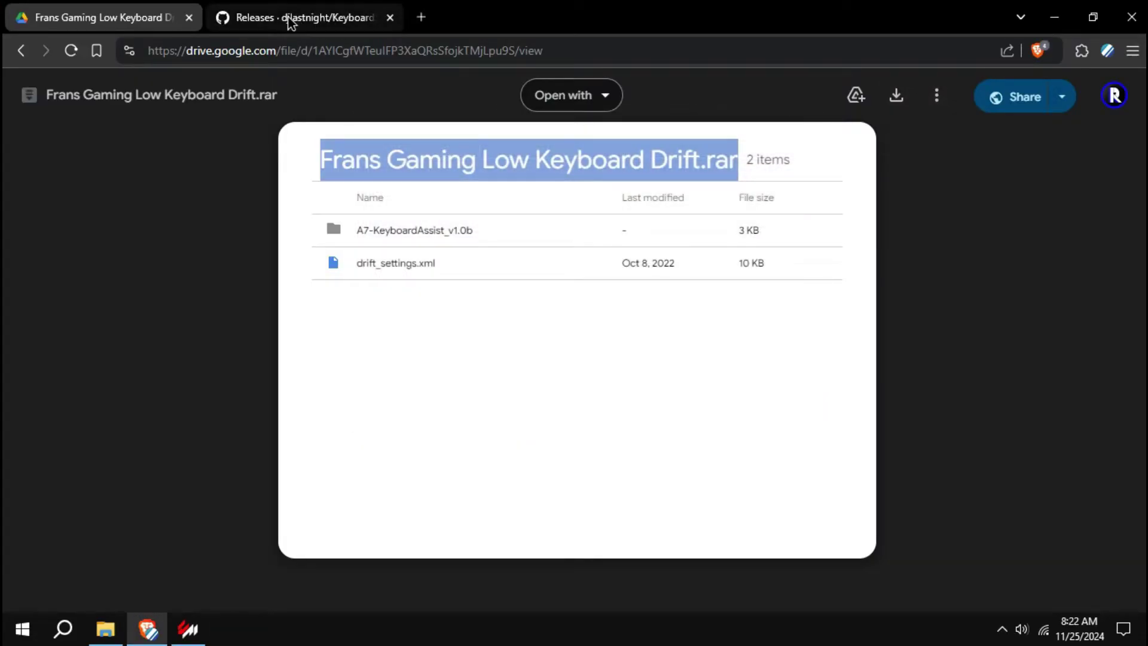
pyautogui.click(272, 19)
pyautogui.scroll(-2, 479, 436)
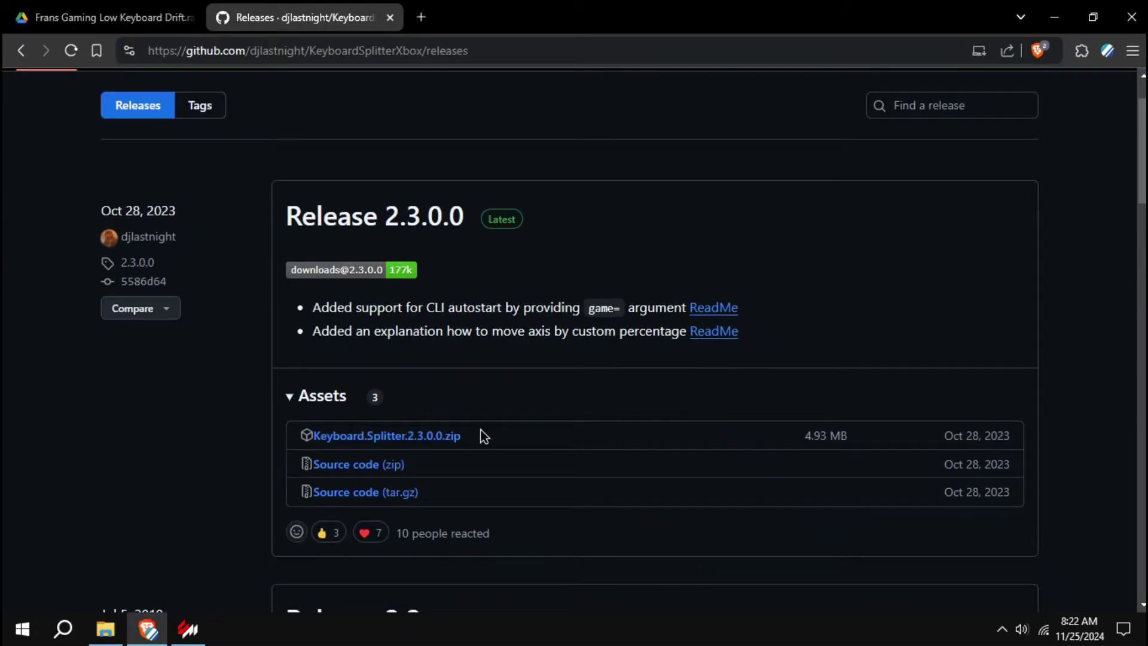
pyautogui.moveTo(480, 436); pyautogui.dragTo(376, 432)
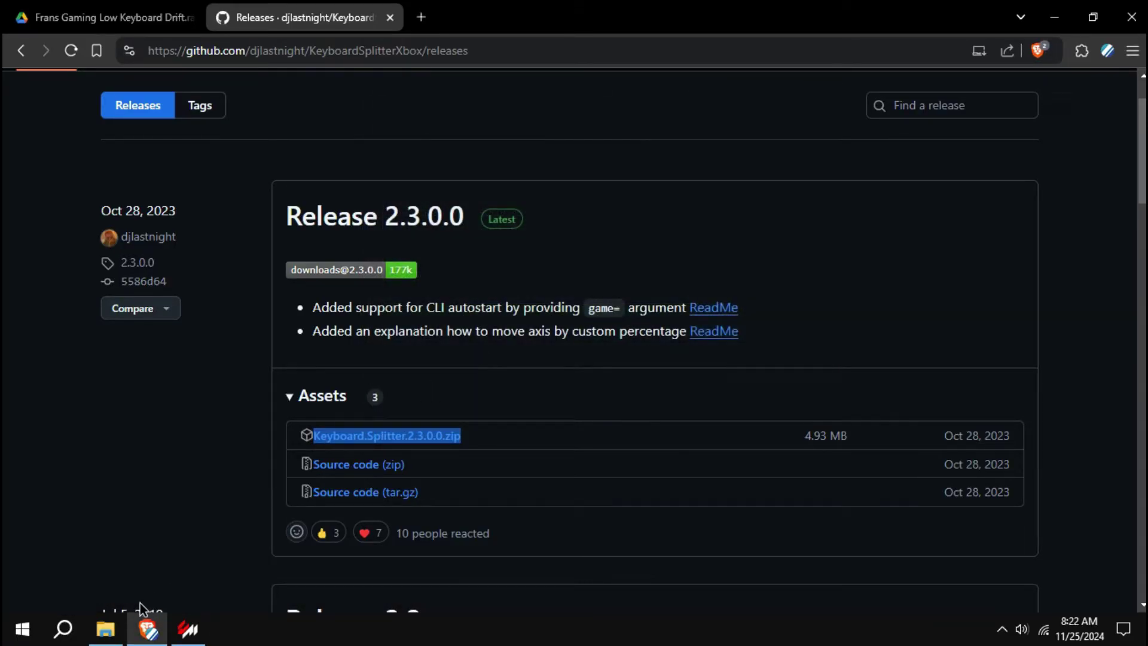
# - Switch to File Explorer and extract Frans Gaming Low Keyboard Drift.rar directly into the Downloads folder with 7-Zip
pyautogui.click(105, 629)
pyautogui.click(326, 138)
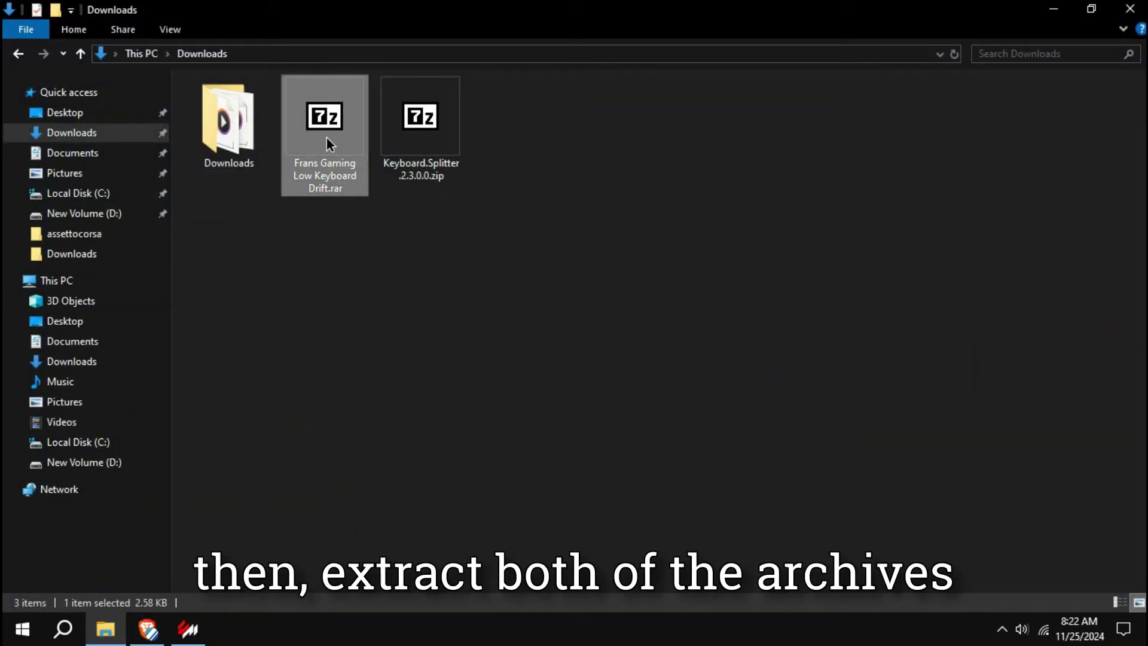
pyautogui.rightClick(328, 130)
pyautogui.moveTo(390, 178)
pyautogui.click(583, 235)
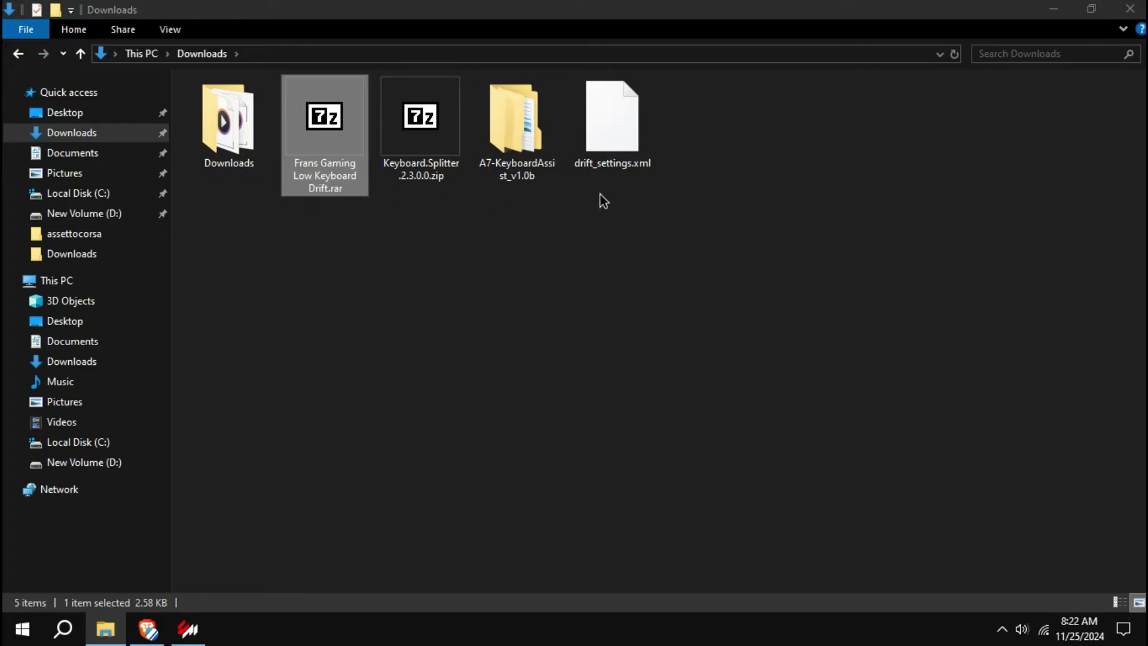
pyautogui.moveTo(652, 168); pyautogui.dragTo(490, 146)
# - Extract Keyboard.Splitter.2.3.0.0.zip with 7-Zip into its own folder named Keyboard.Splitter.2.3.0.0
pyautogui.click(418, 150)
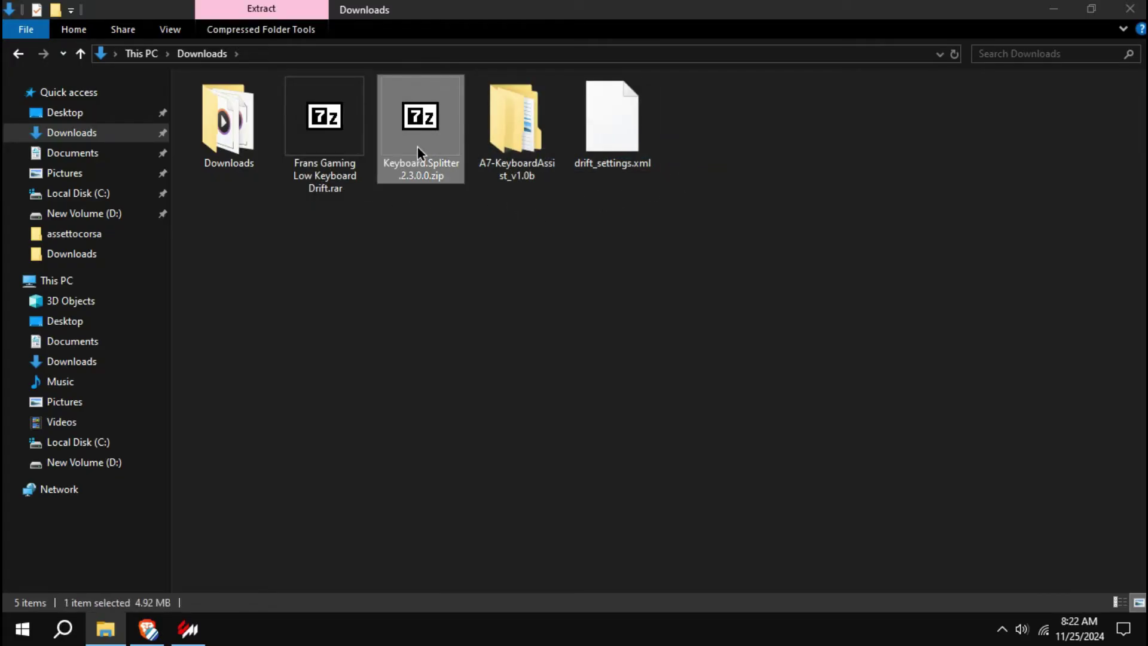
pyautogui.rightClick(418, 147)
pyautogui.moveTo(540, 198)
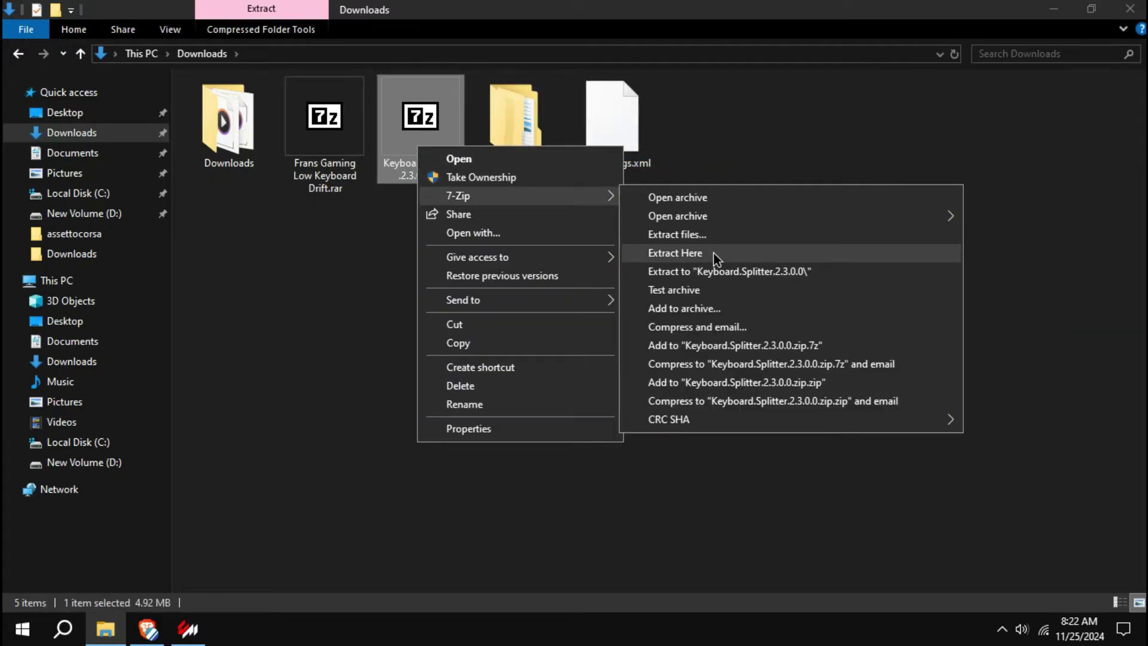
pyautogui.click(696, 272)
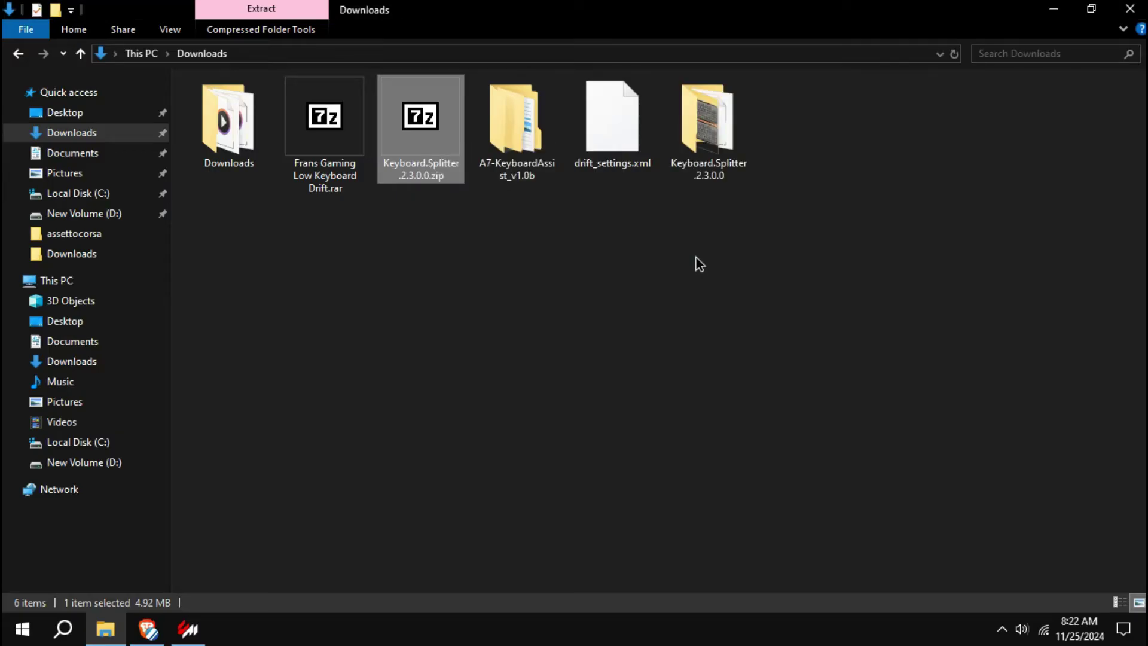
# - Open the extracted Keyboard.Splitter.2.3.0.0 folder and run KeyboardSplitter.exe as administrator
pyautogui.moveTo(800, 132); pyautogui.dragTo(693, 135)
pyautogui.doubleClick(693, 135)
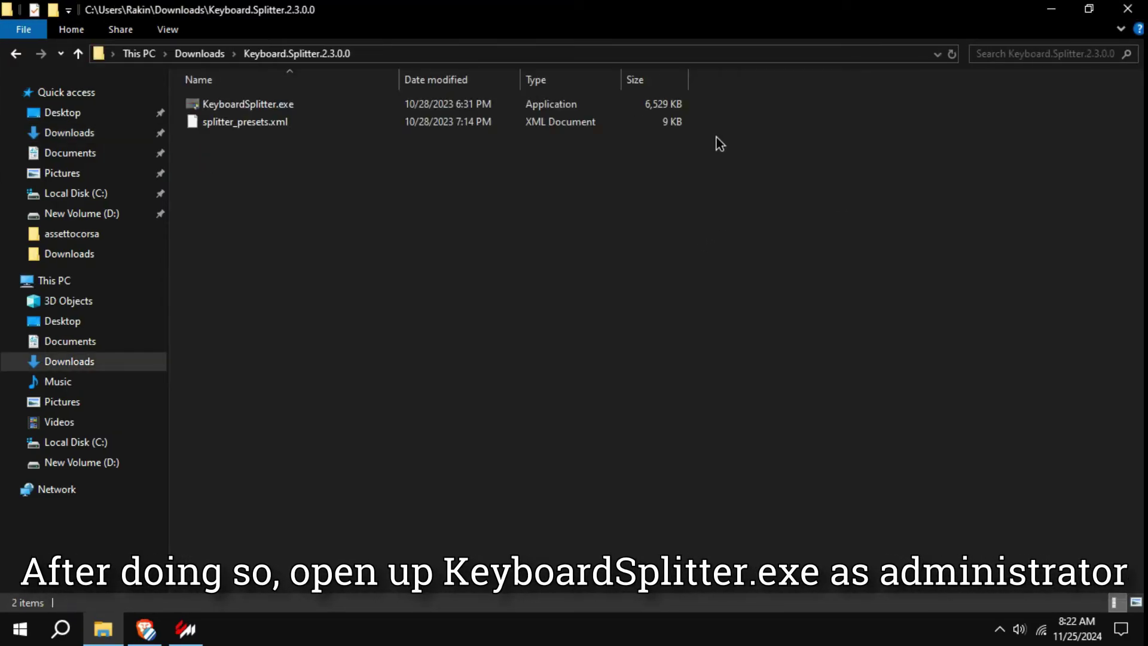
pyautogui.click(222, 103)
pyautogui.rightClick(222, 103)
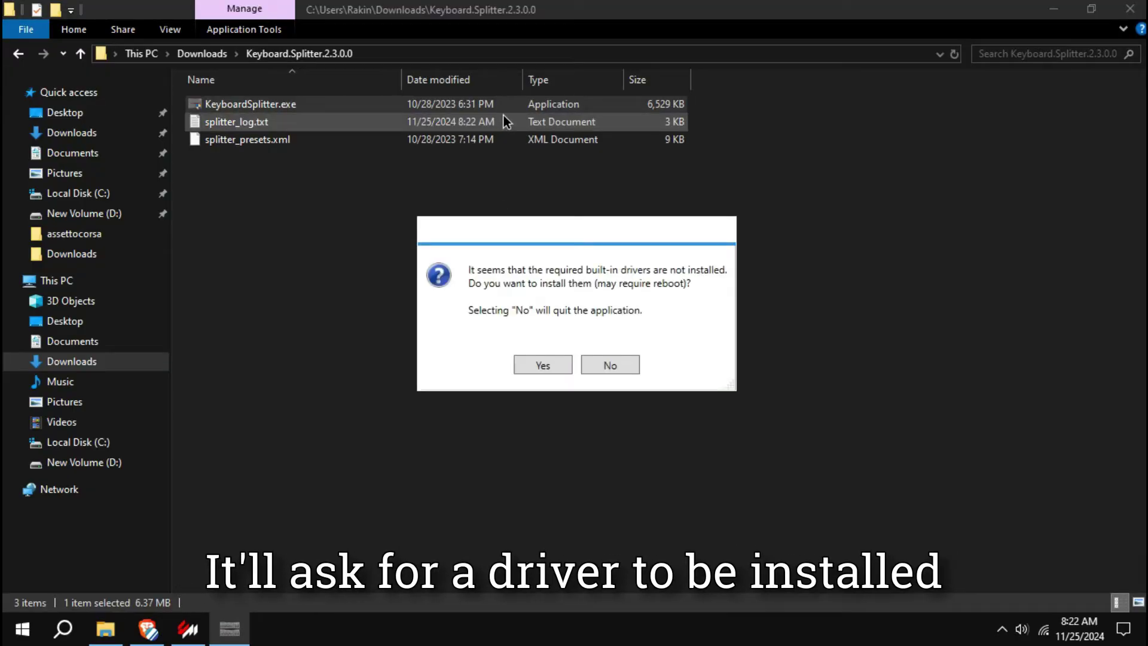
# - Agree to install the required built-in drivers and reboot the PC once their installation finishes
pyautogui.moveTo(573, 249); pyautogui.dragTo(650, 212)
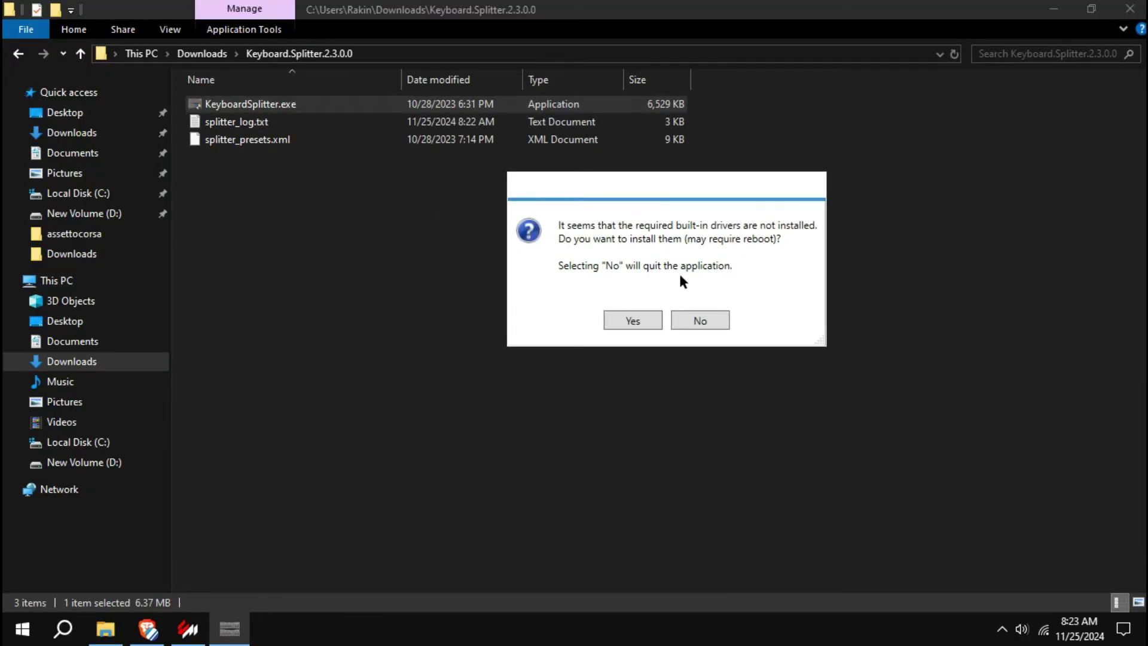
pyautogui.click(627, 315)
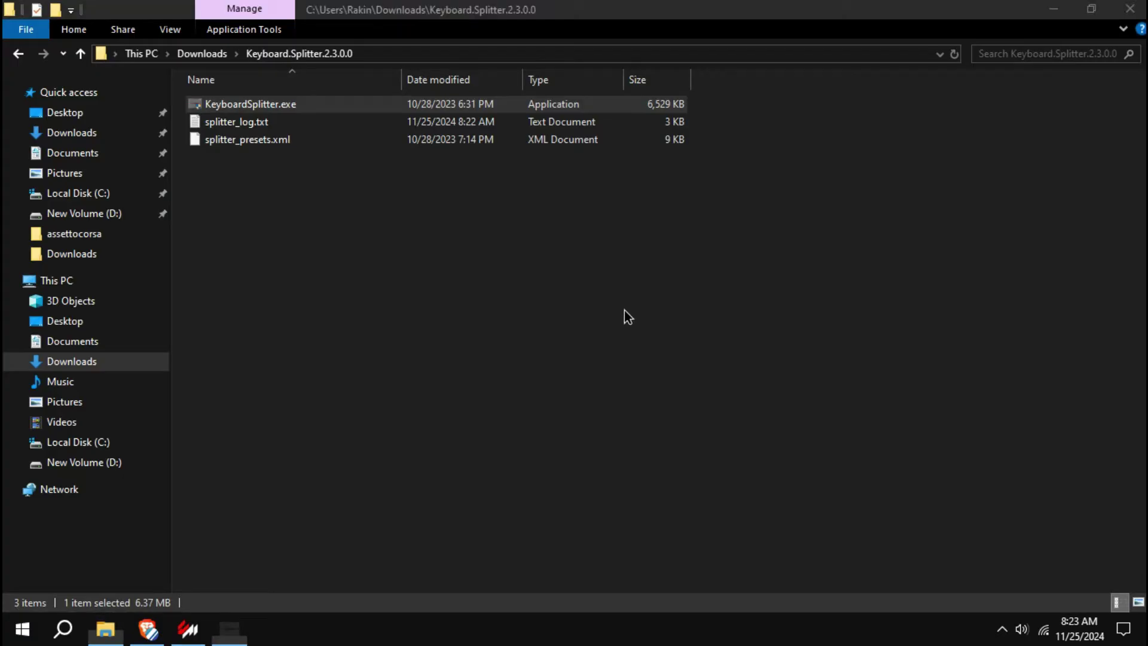
pyautogui.moveTo(598, 263); pyautogui.dragTo(660, 218)
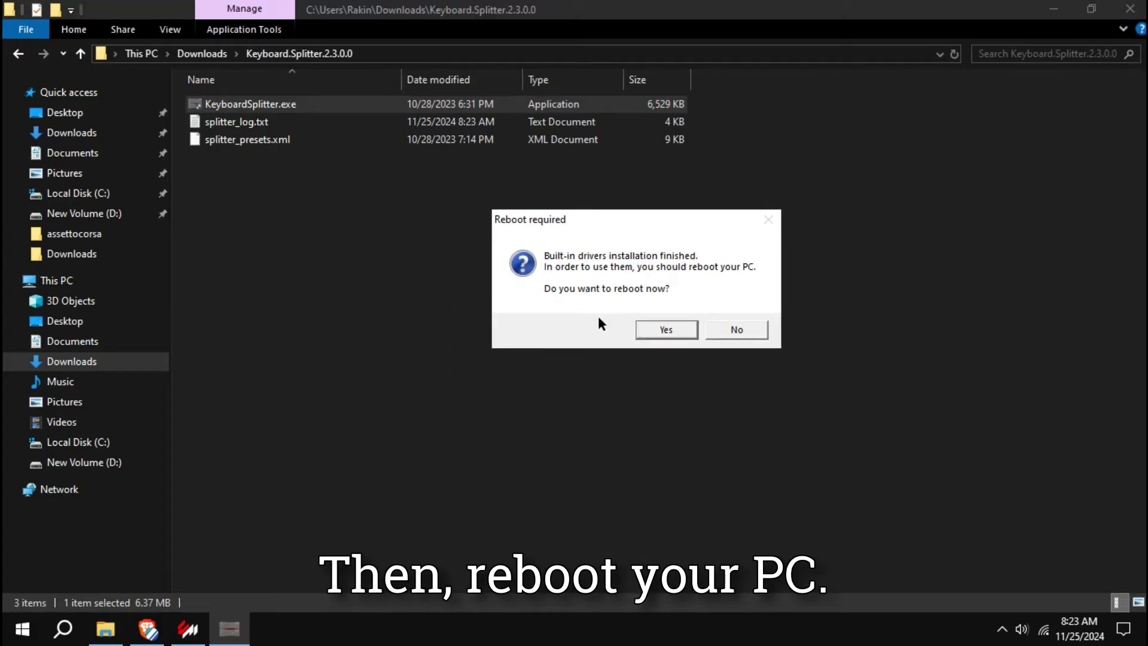
pyautogui.click(656, 330)
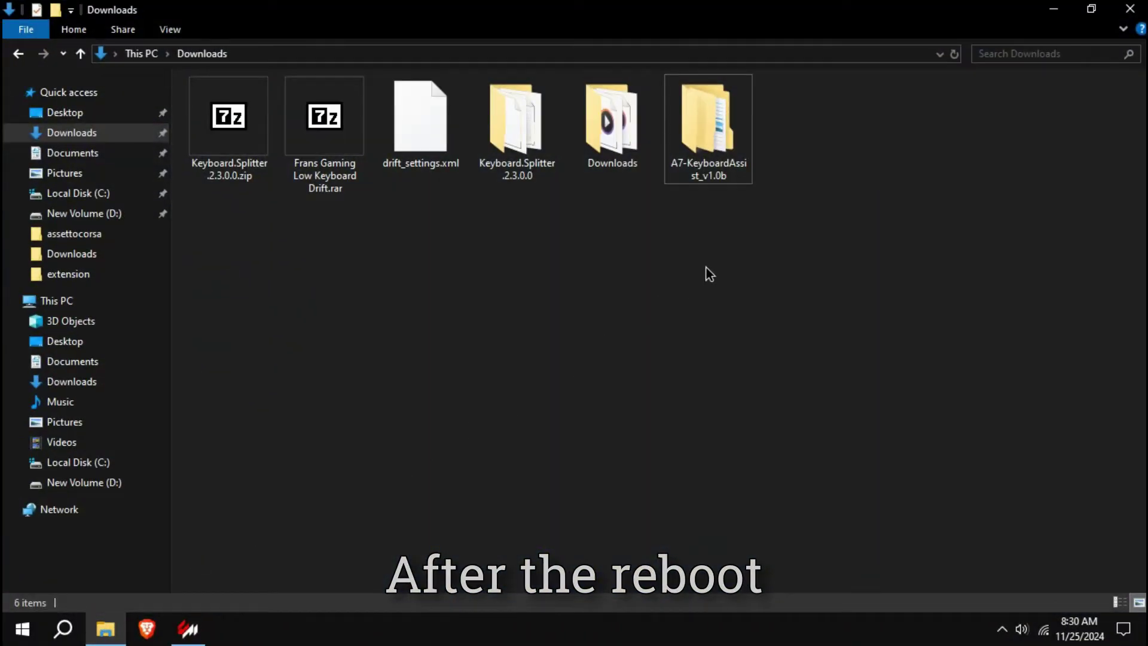
# - Copy the extension folder from inside the A7-KeyboardAssist_v1.0b folder in Downloads
pyautogui.click(724, 128)
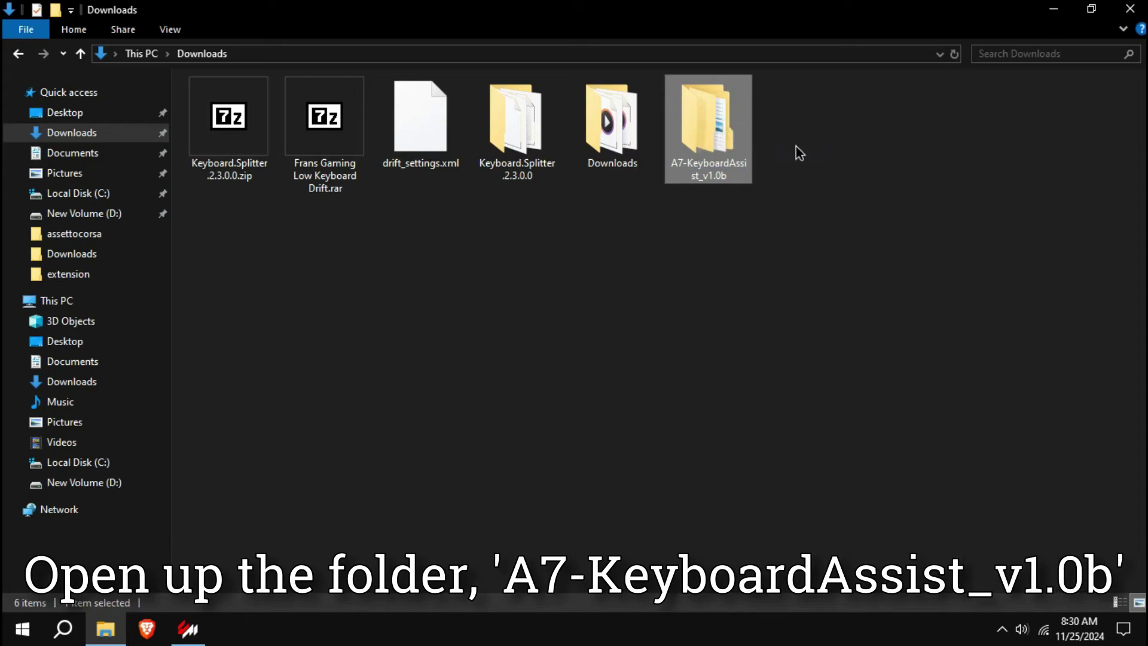
pyautogui.doubleClick(716, 124)
pyautogui.click(361, 109)
pyautogui.hotkey('ctrl', 'c')
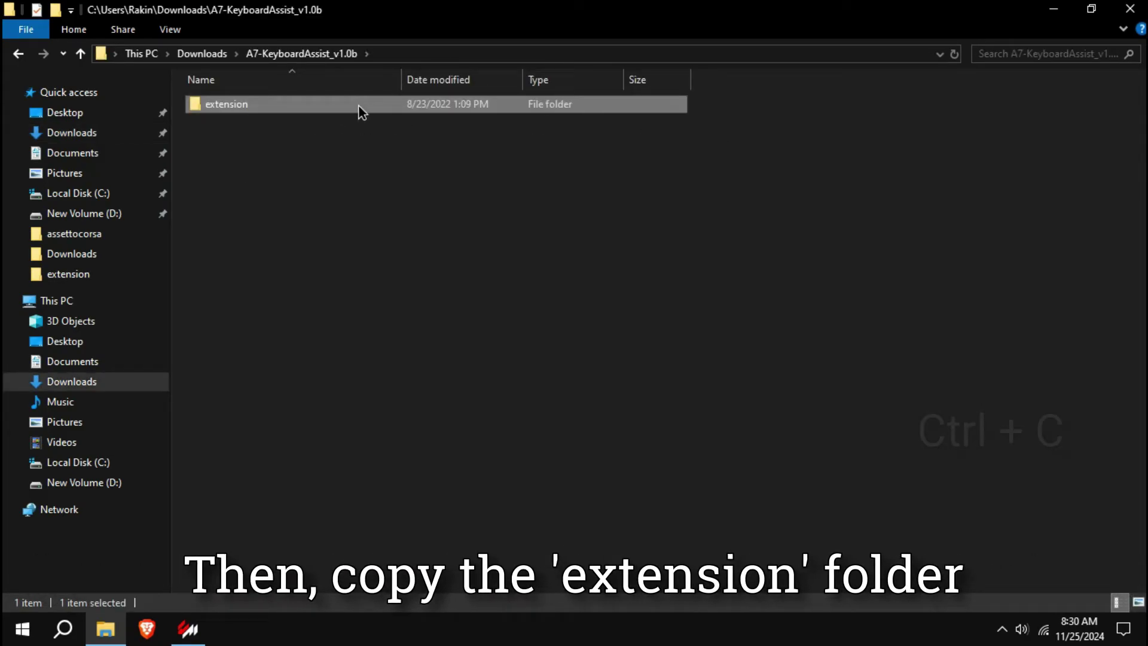
# - Paste the copied extension folder into the game directory Steam\steamapps\common\assettocorsa
pyautogui.click(119, 232)
pyautogui.click(573, 58)
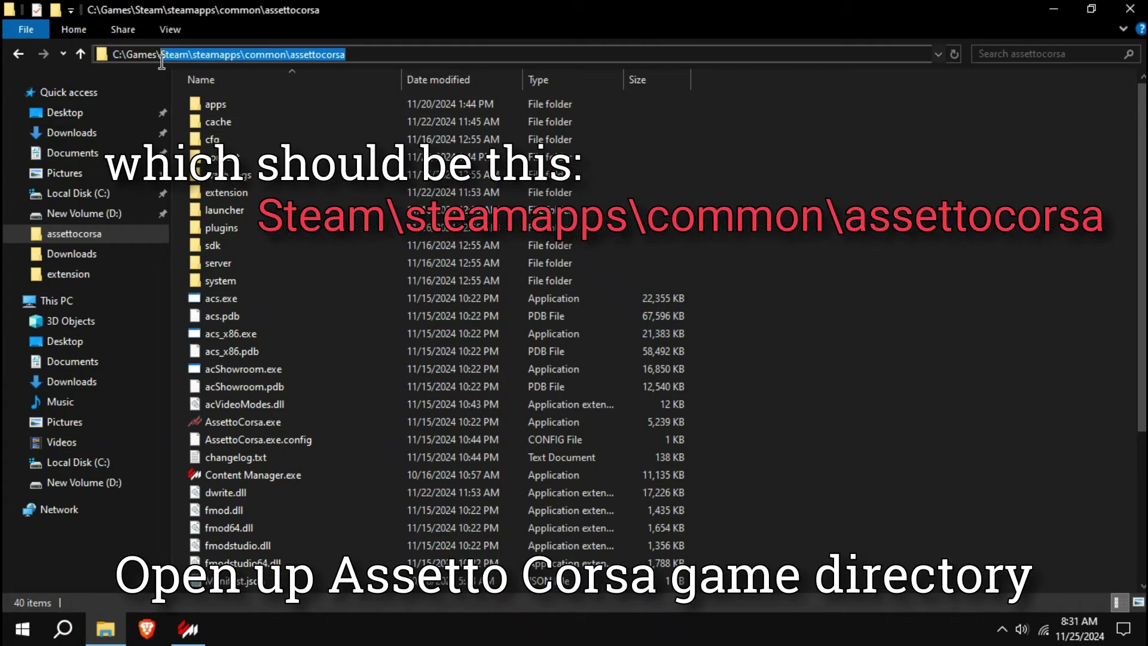
pyautogui.click(833, 149)
pyautogui.hotkey('ctrl', 'v')
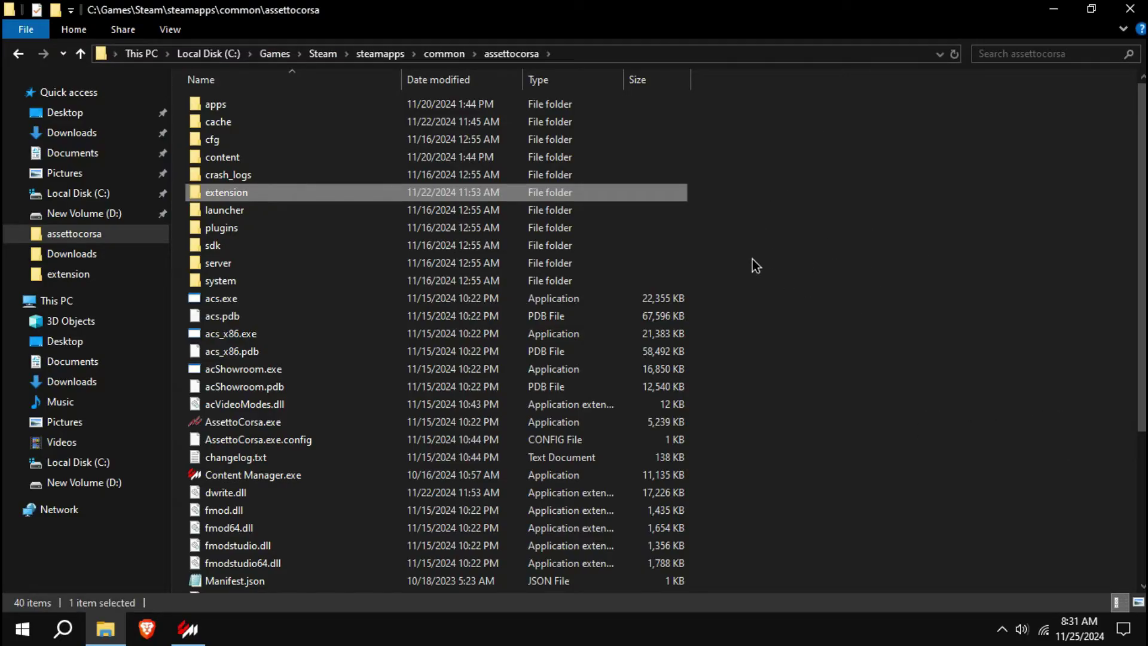
# - Move drift_settings.xml from Downloads into the Keyboard.Splitter.2.3.0.0 folder and launch KeyboardSplitter.exe from there
pyautogui.click(103, 137)
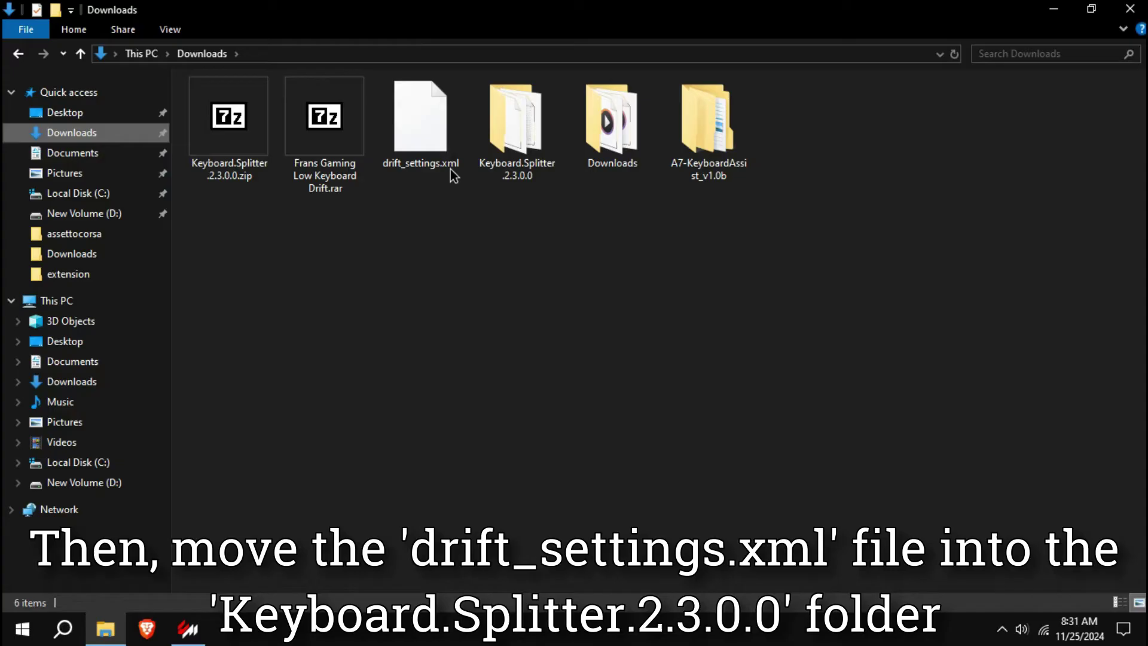
pyautogui.moveTo(479, 133); pyautogui.dragTo(523, 129)
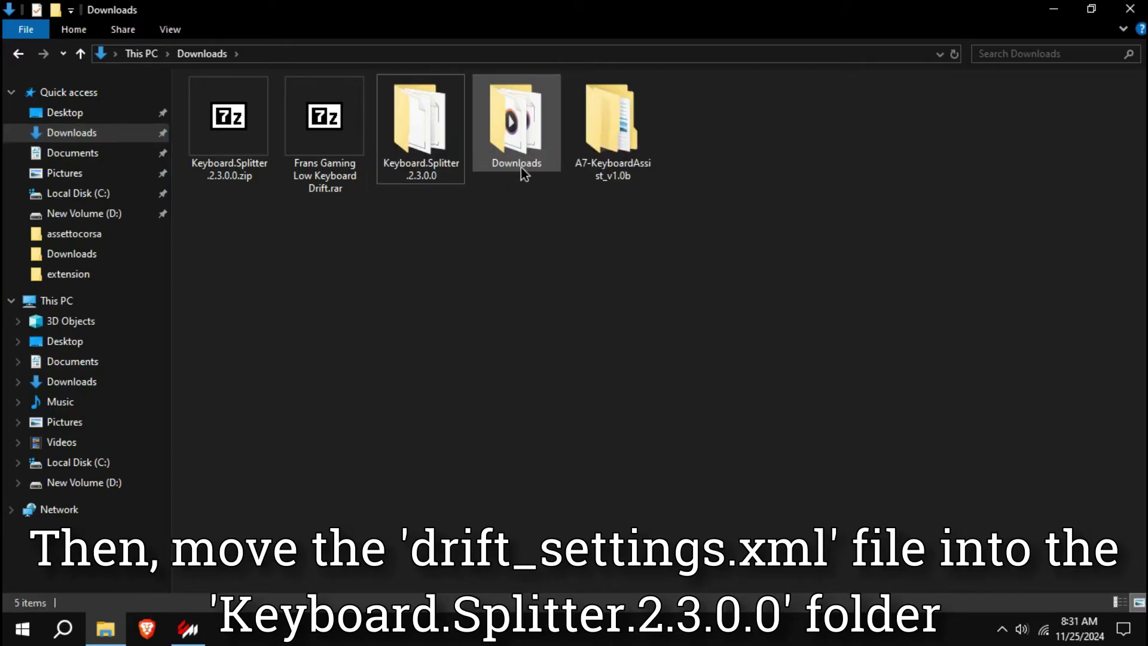
pyautogui.doubleClick(425, 149)
pyautogui.click(279, 129)
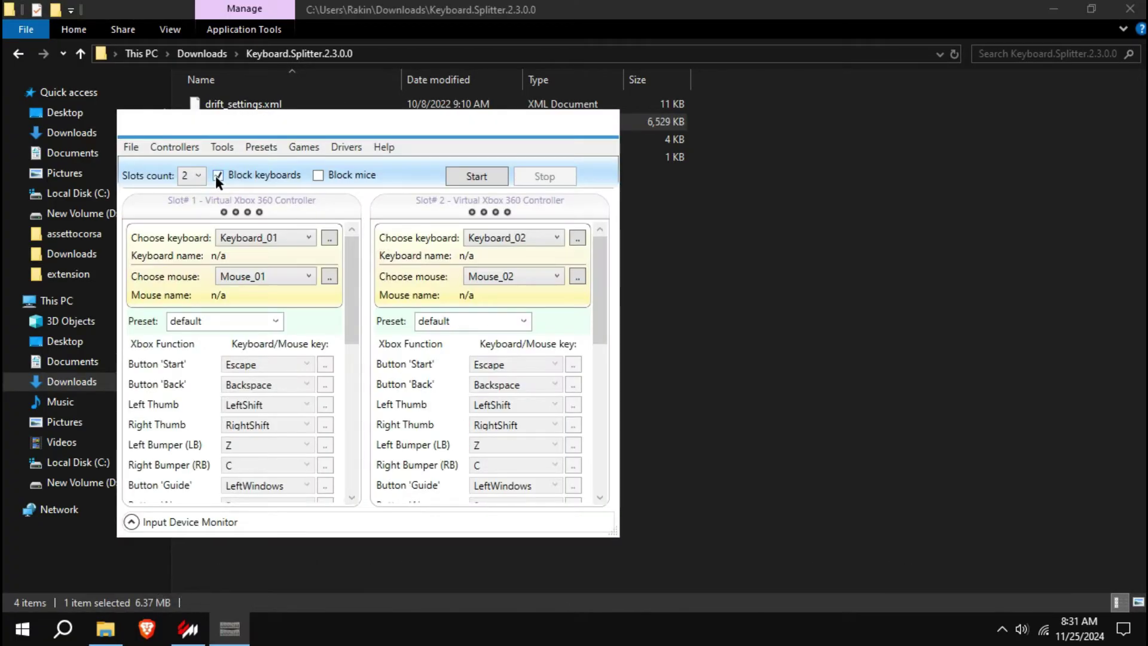
# - Import the presets from drift_settings.xml and agree to add or overwrite the listed presets
pyautogui.click(269, 149)
pyautogui.click(287, 168)
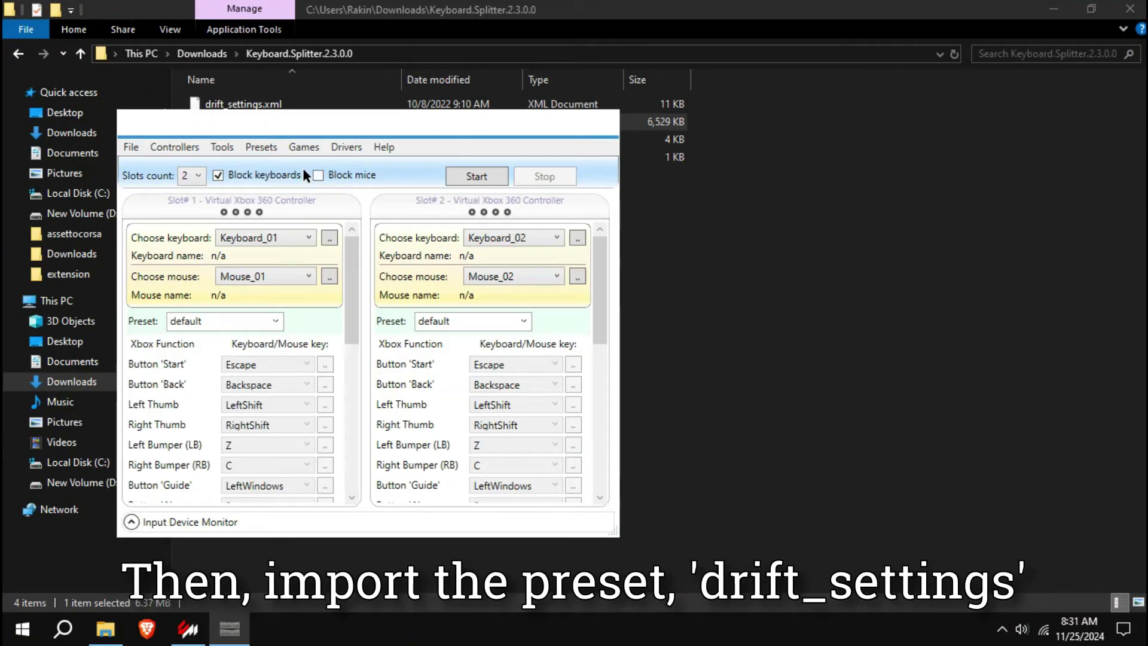
pyautogui.click(399, 238)
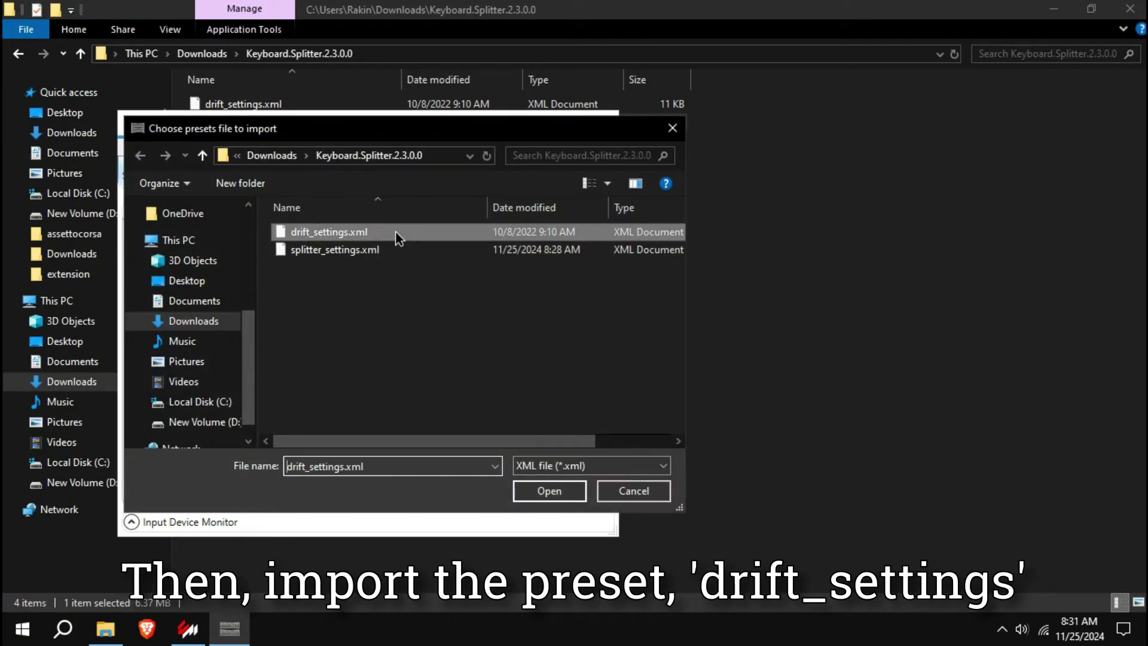
pyautogui.click(541, 491)
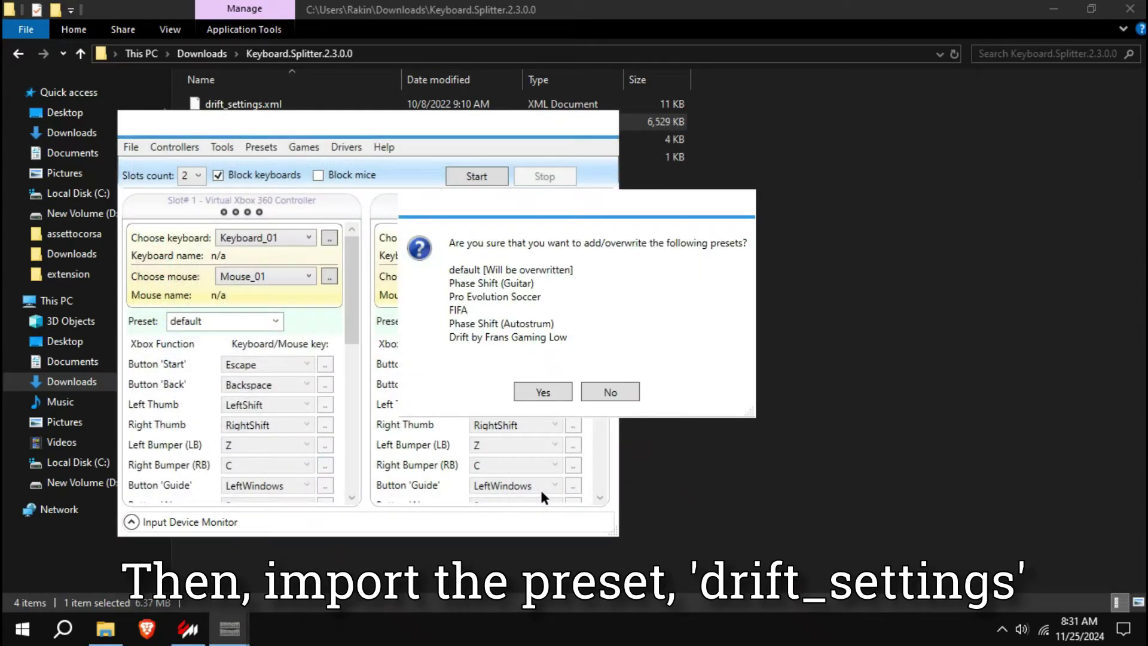
pyautogui.click(540, 393)
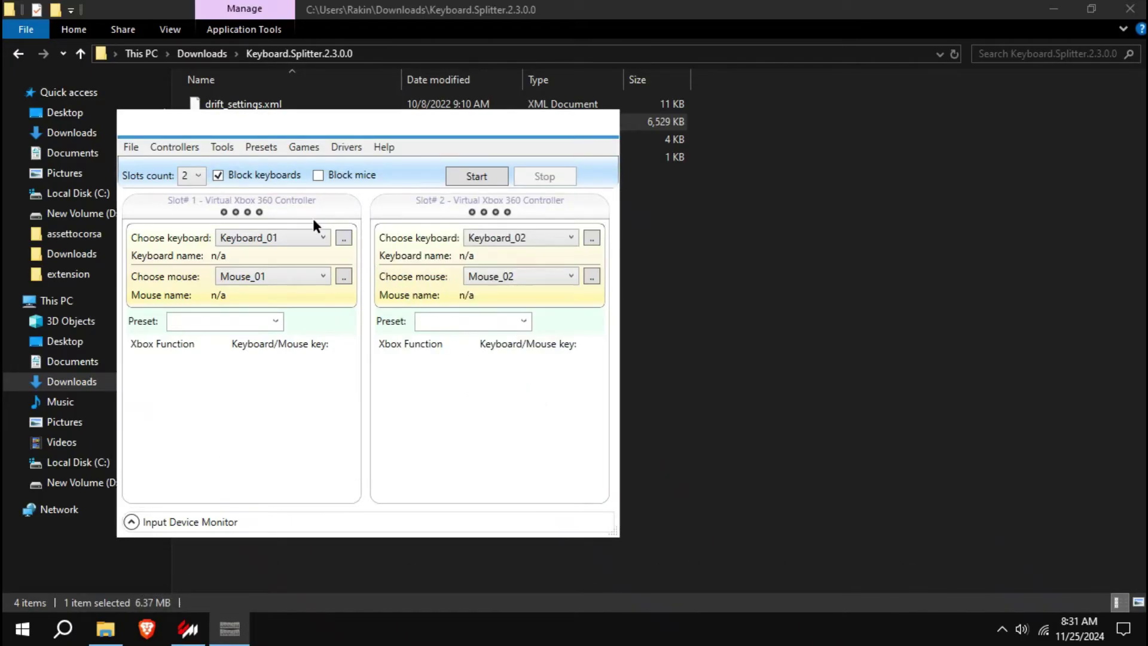
# - Disable keyboard blocking and set the slots count to 1
pyautogui.click(219, 175)
pyautogui.click(198, 175)
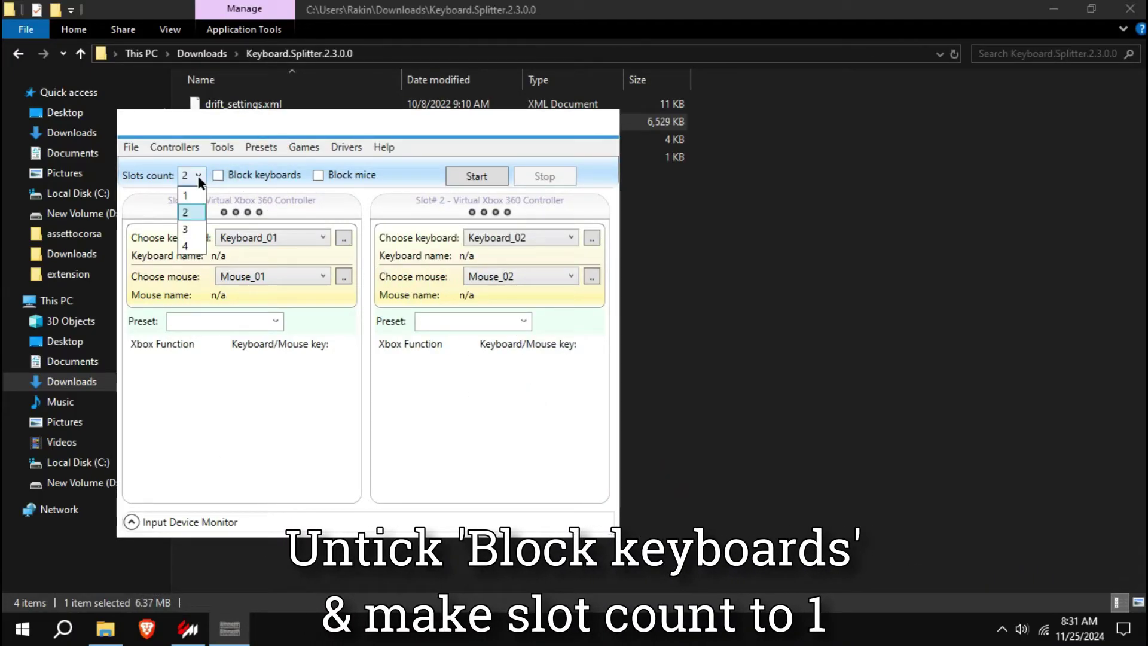
pyautogui.click(196, 195)
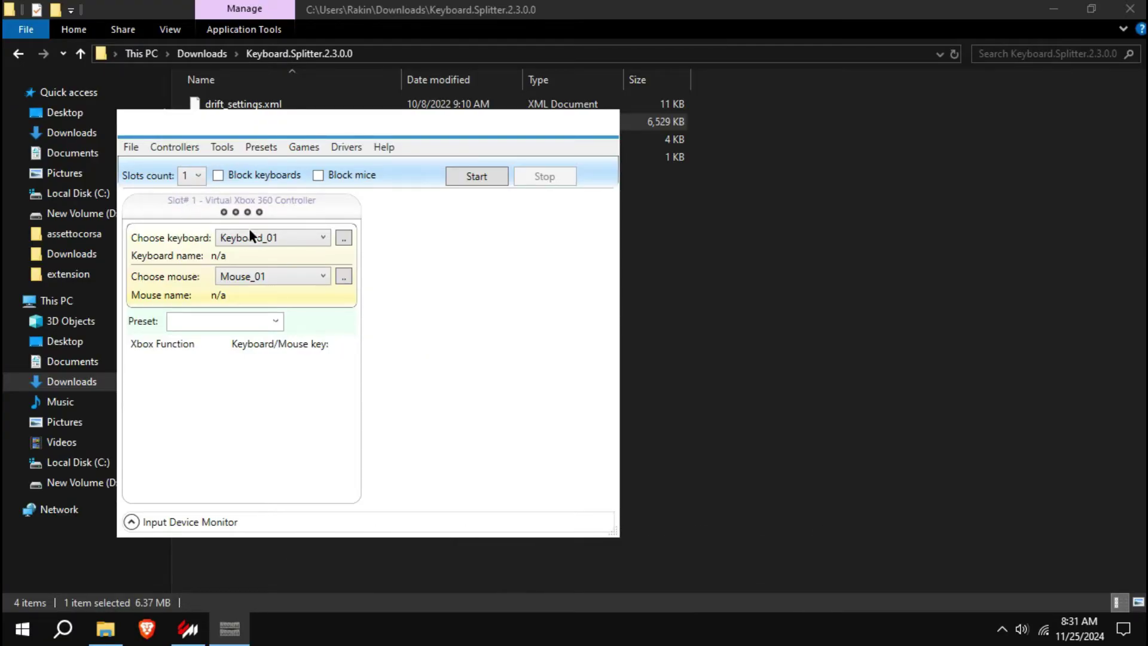
# - Assign Keyboard_01 and Mouse_02 to the first virtual controller slot and choose the "Drift by Frans Gaming Low" preset
pyautogui.click(343, 238)
pyautogui.click(367, 349)
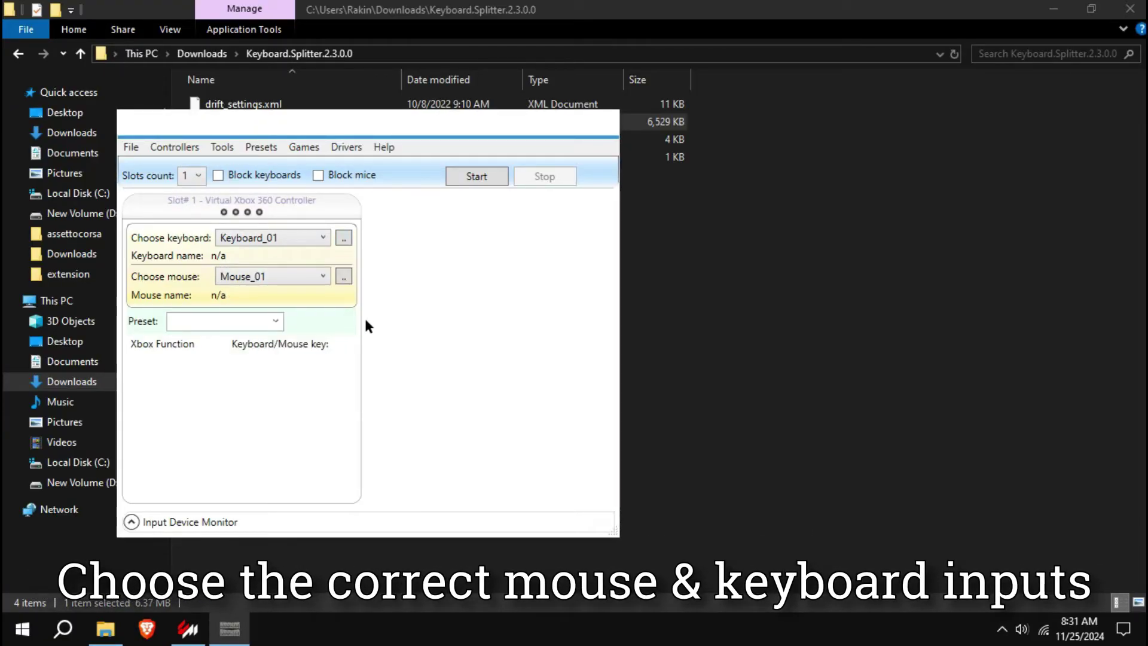
pyautogui.click(344, 276)
pyautogui.click(486, 359)
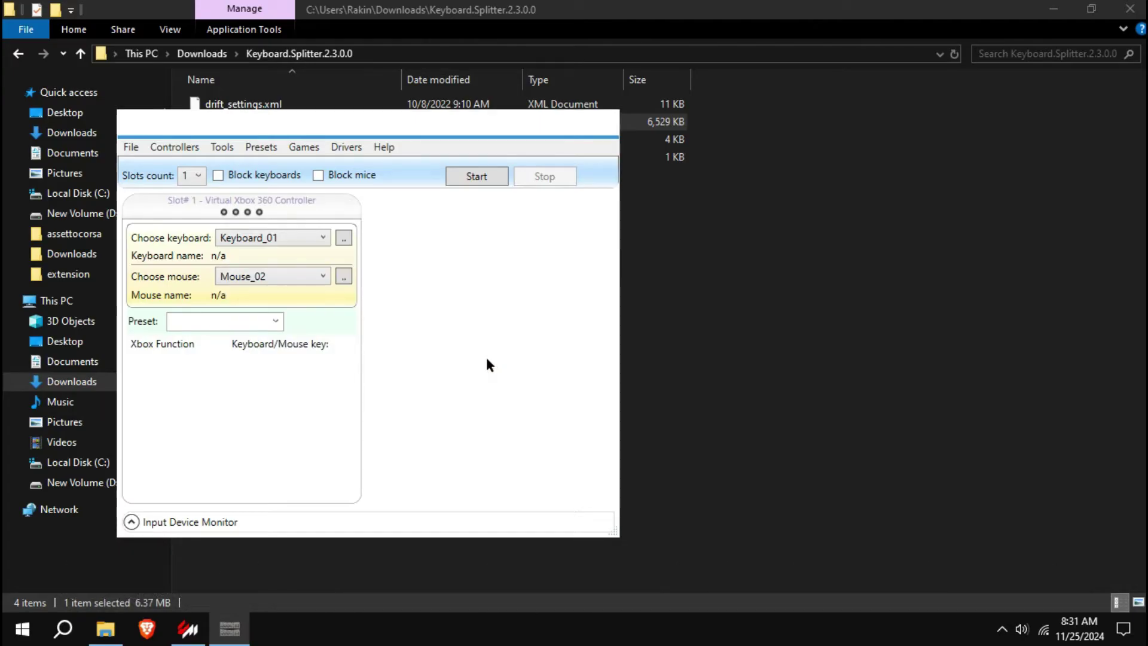
pyautogui.click(275, 322)
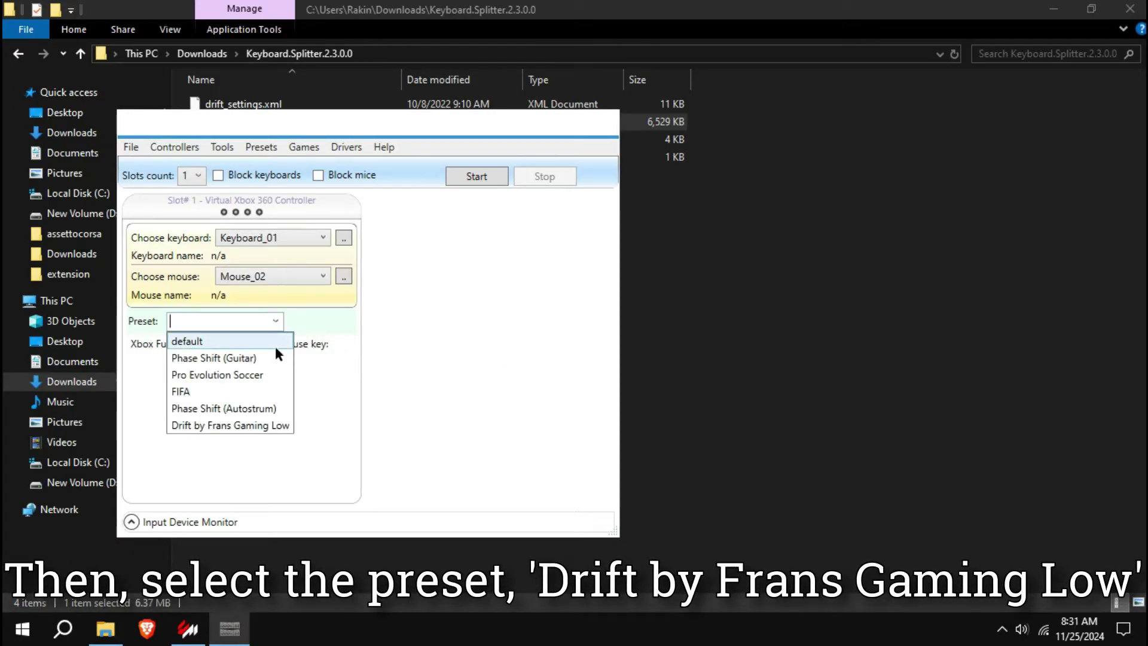
pyautogui.click(211, 426)
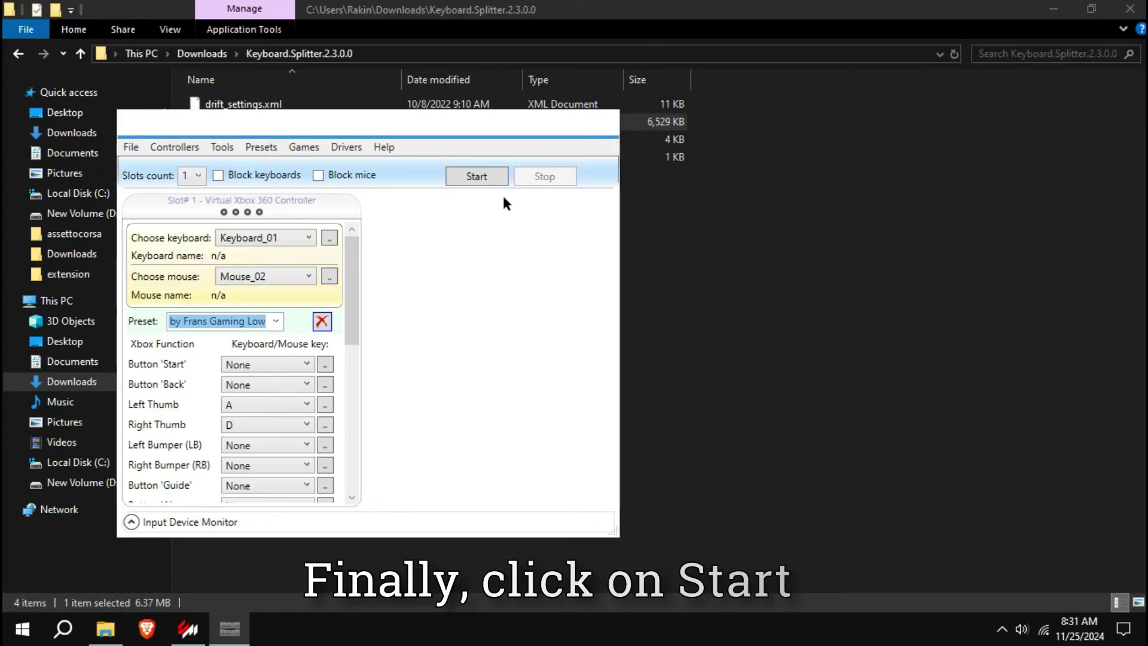
# - Start the virtual controller emulation, and switch to Content Manager to check the active Custom Shaders Patch version in its settings
pyautogui.click(476, 176)
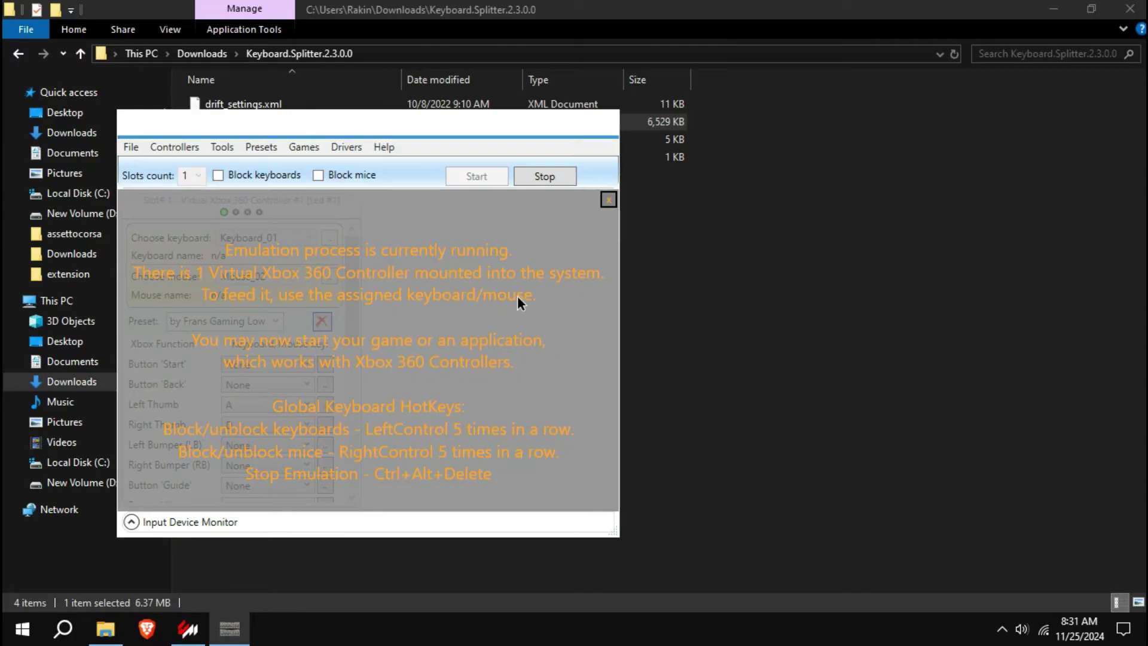
pyautogui.click(188, 629)
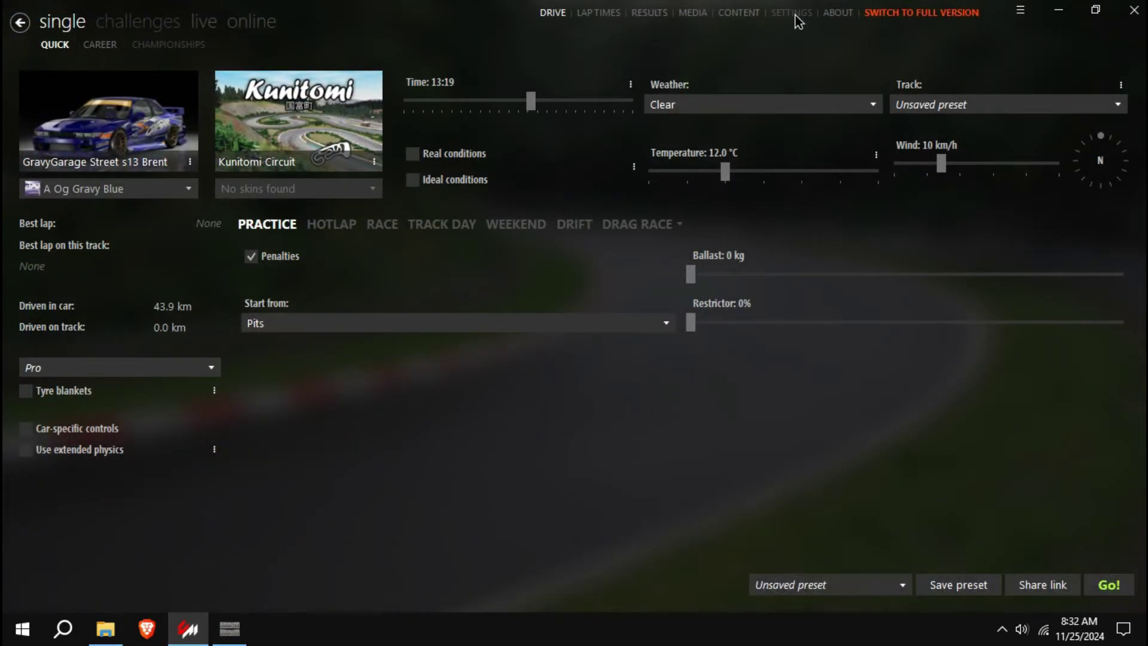
pyautogui.click(793, 14)
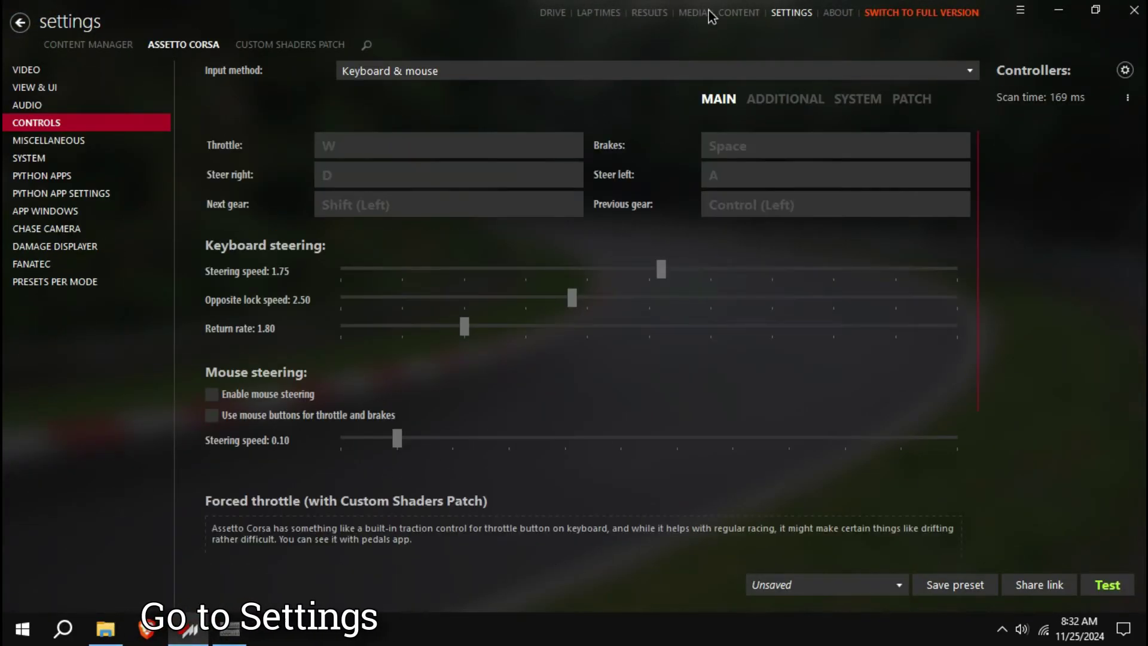
pyautogui.click(293, 48)
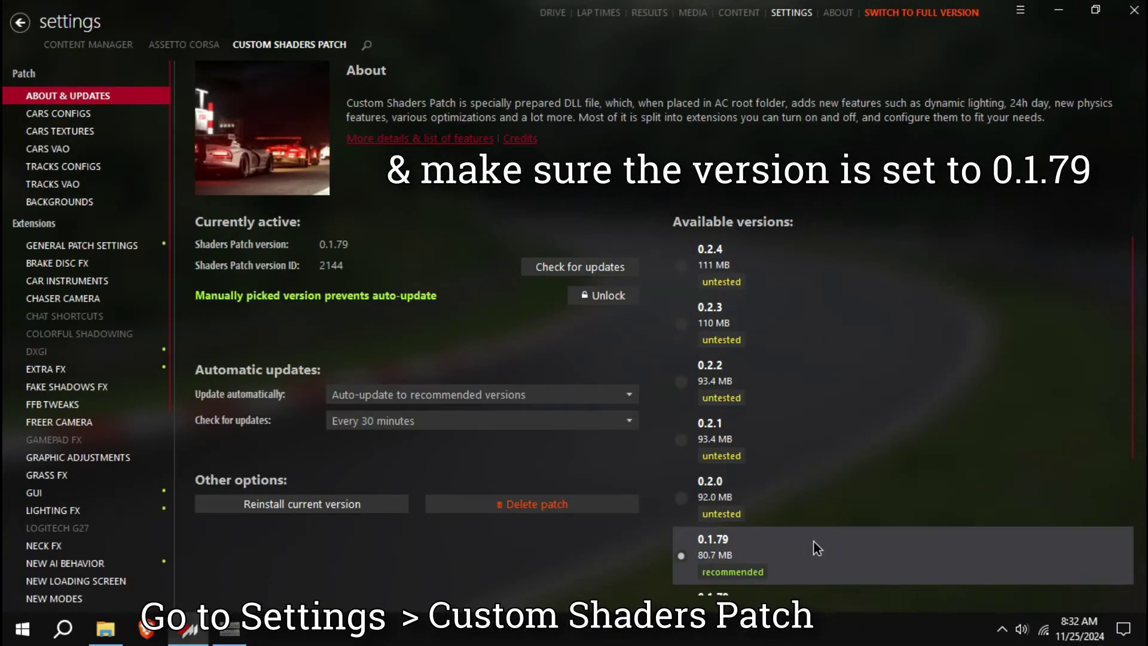
pyautogui.moveTo(760, 552)
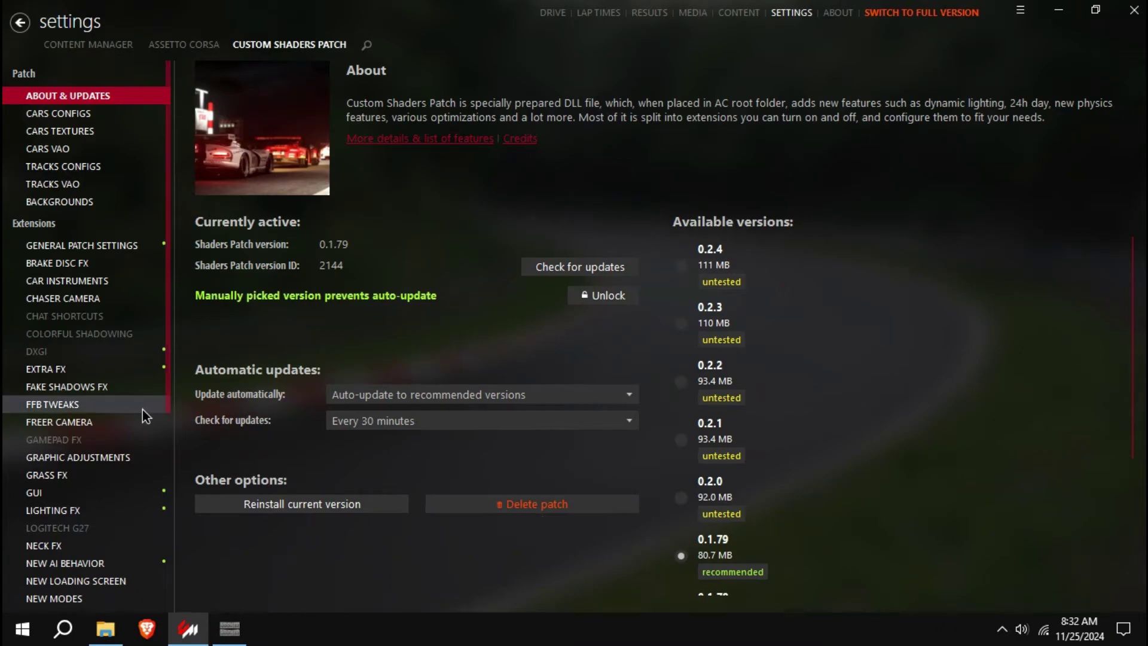
# - Activate the Gamepad FX extension and choose "A7-Assist v1 for Keyboard" as its script
pyautogui.click(87, 443)
pyautogui.click(219, 155)
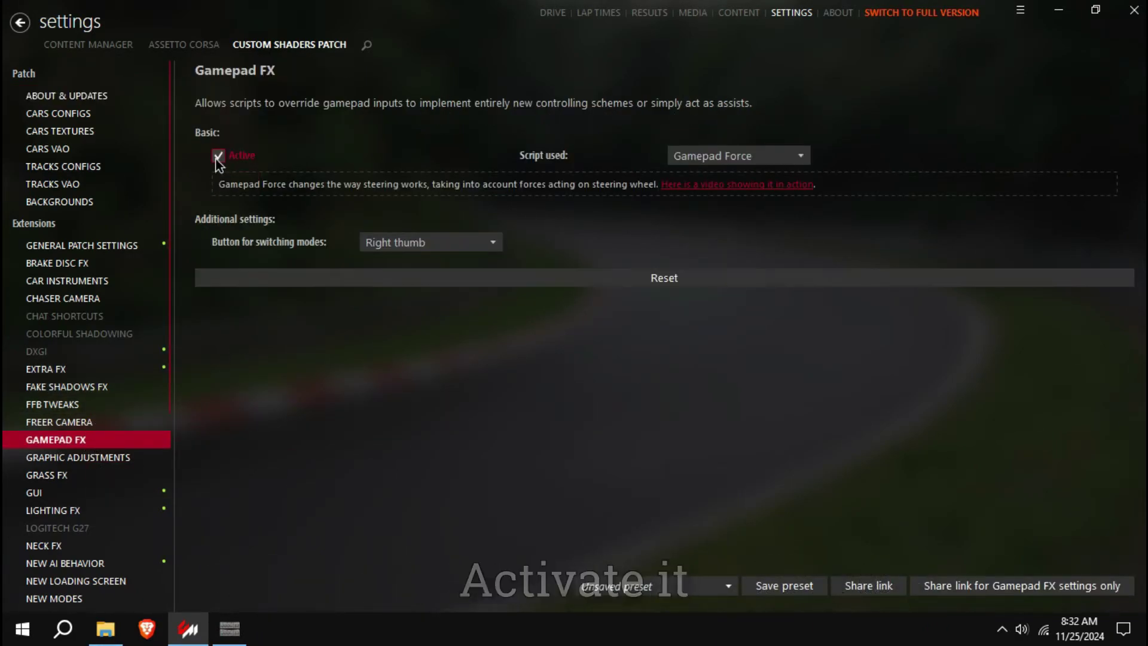
pyautogui.click(683, 158)
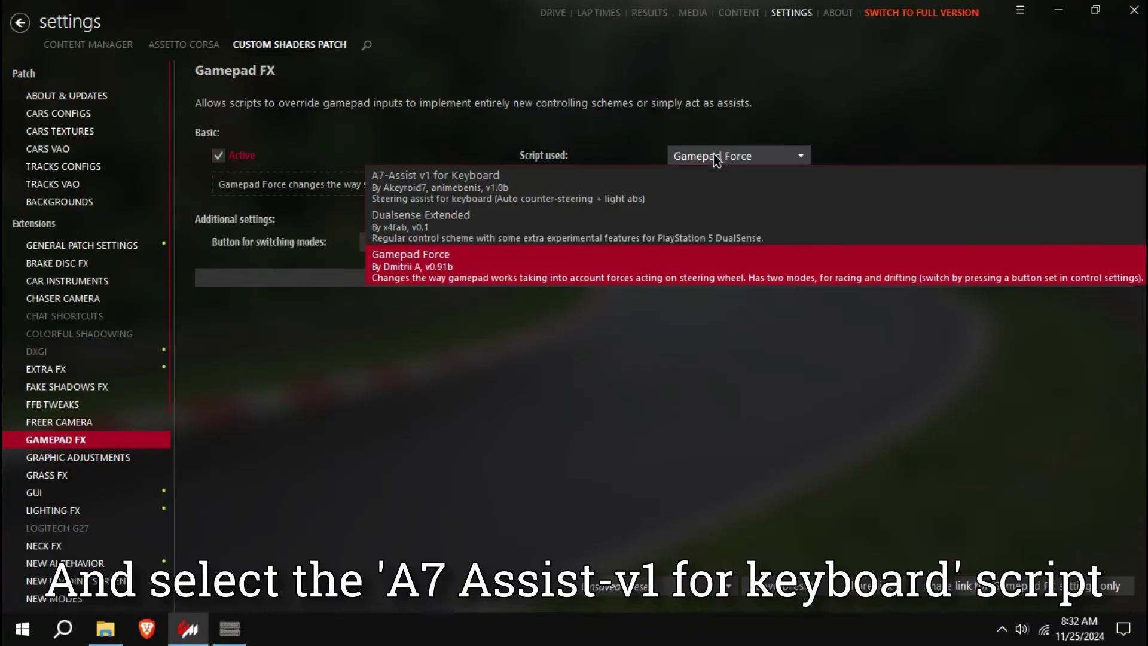
pyautogui.click(515, 193)
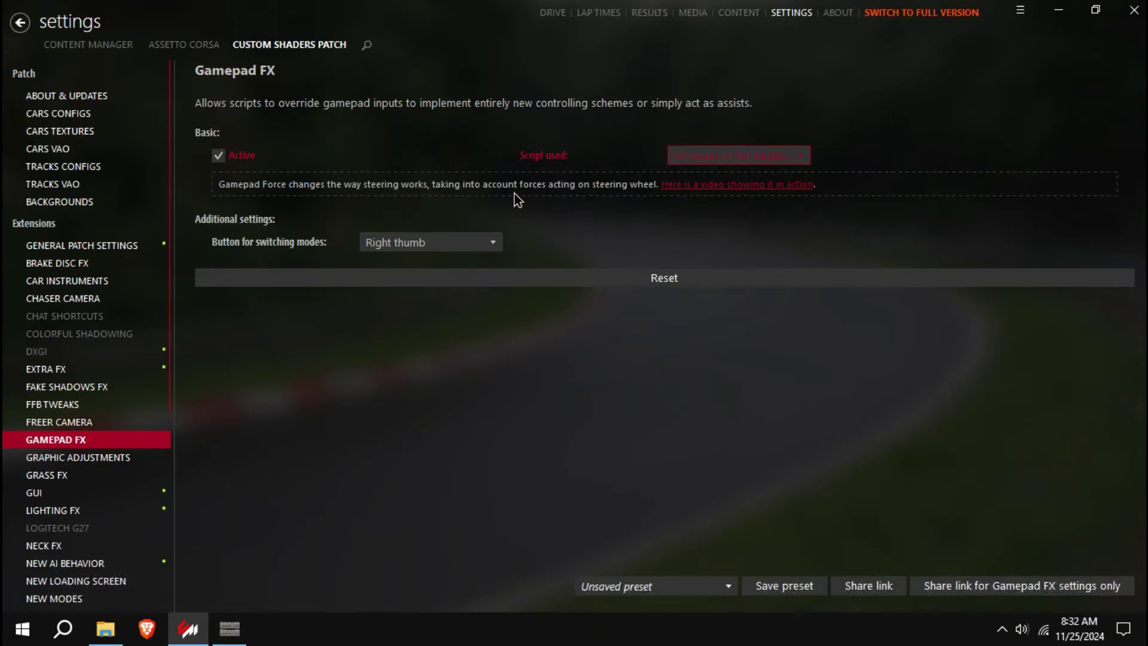
# - Set the Assetto Corsa controls input method to Gamepad and enable combining it with the keyboard
pyautogui.click(188, 48)
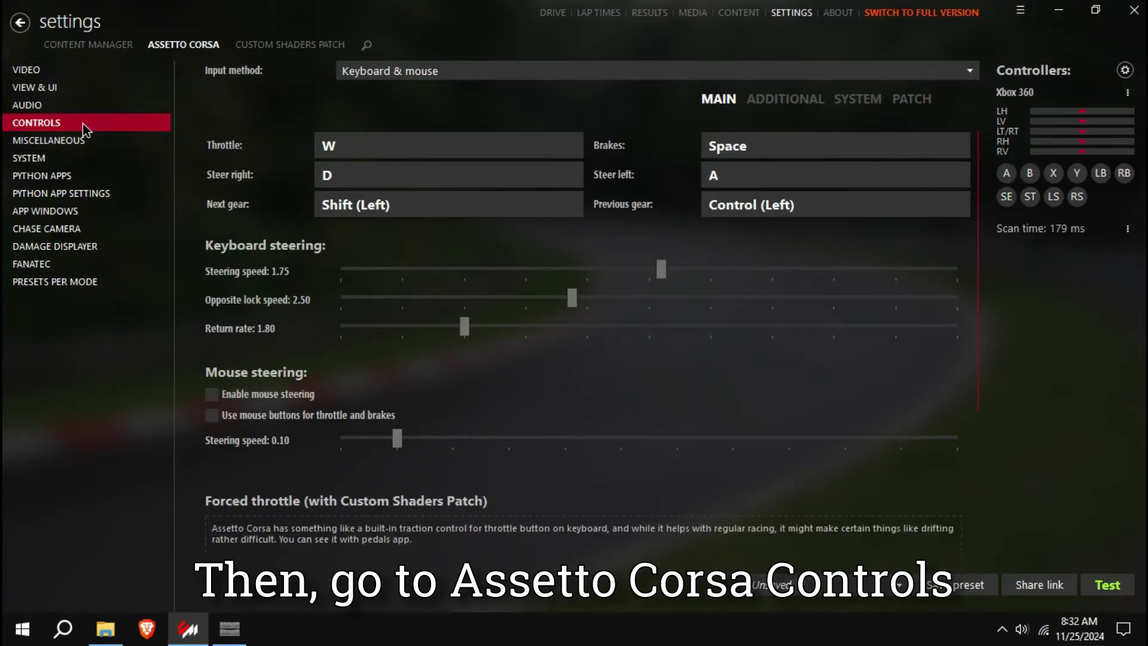
pyautogui.click(443, 73)
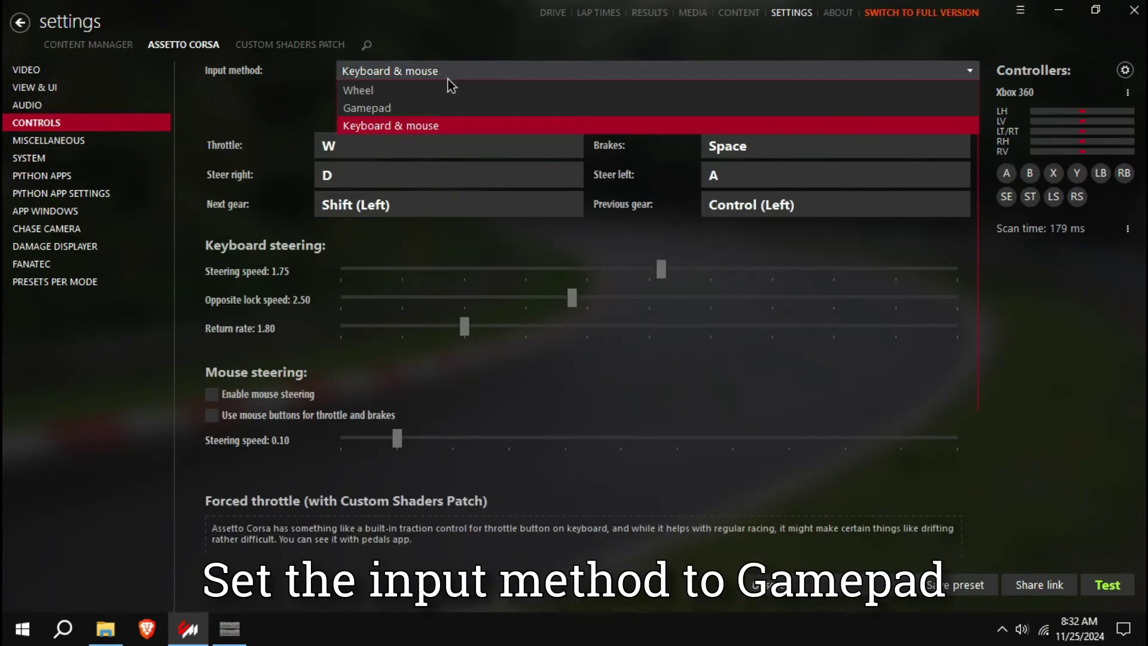
pyautogui.click(397, 107)
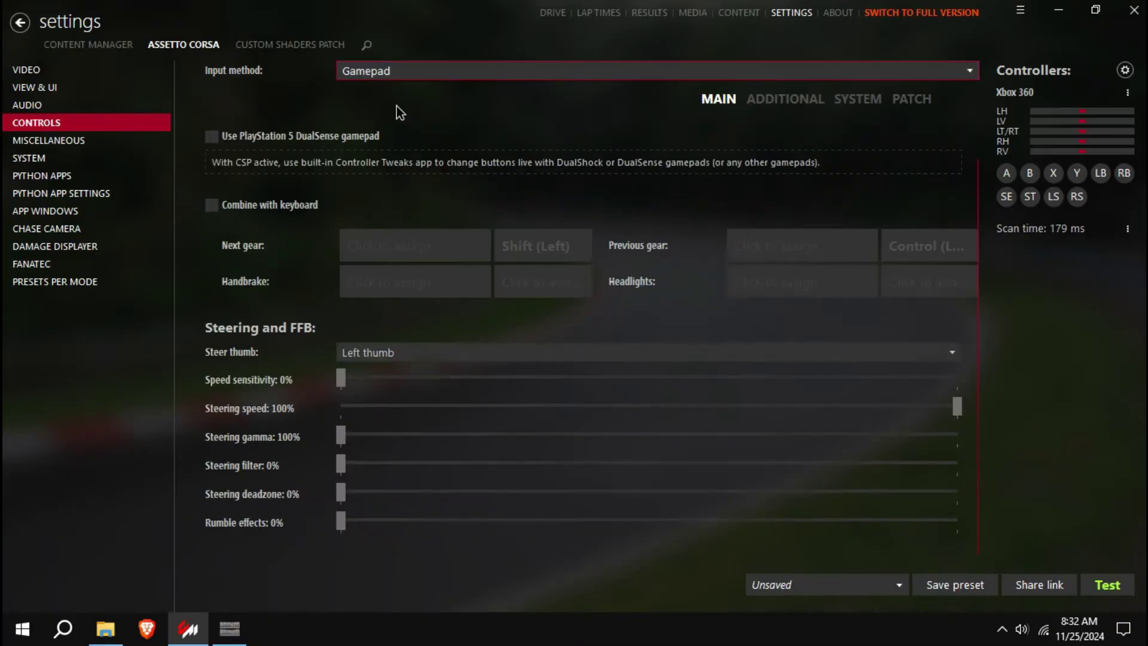
pyautogui.click(213, 208)
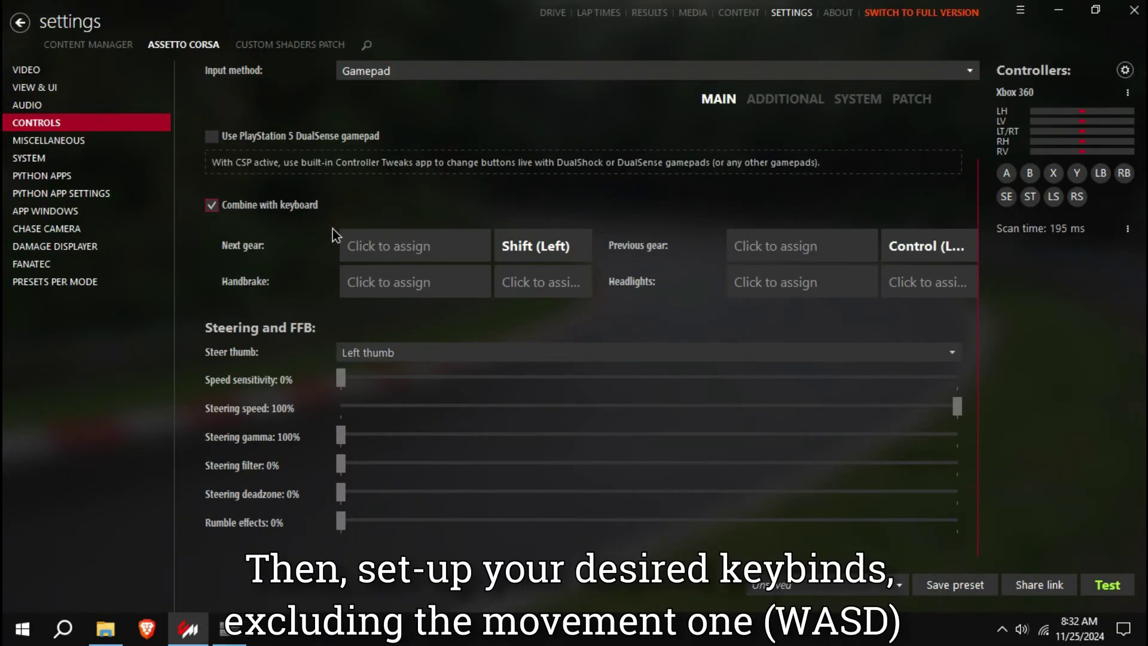
# - Bind the handbrake to Space without removing that key's existing brakes binding, and bind the headlights to H
pyautogui.click(513, 275)
pyautogui.press('space')
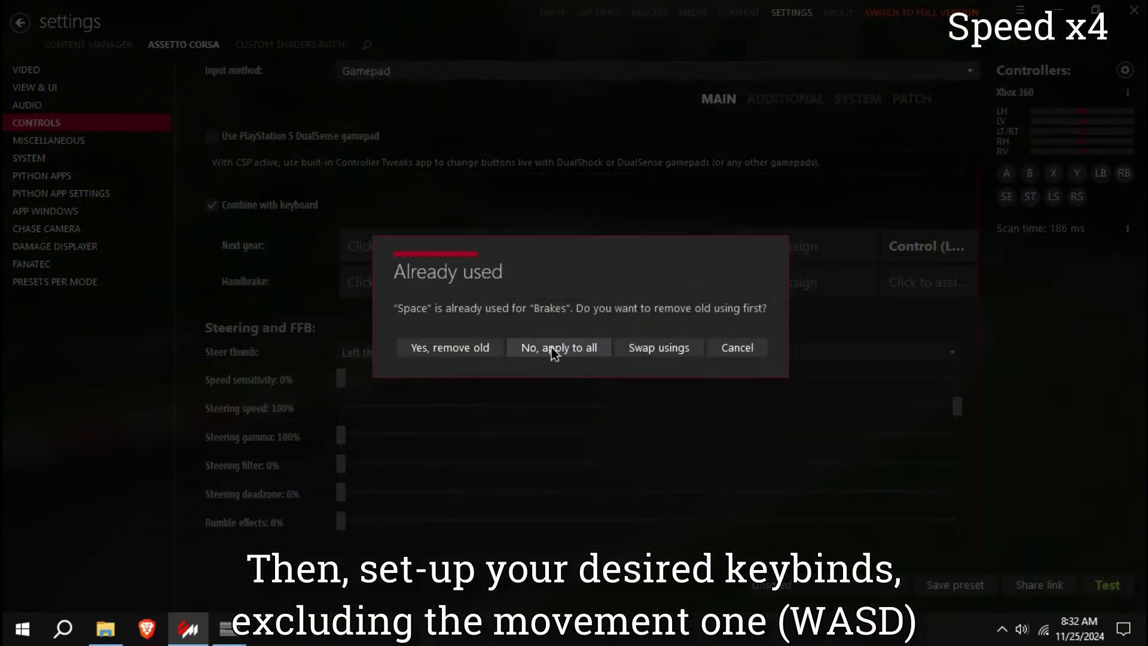
pyautogui.click(551, 347)
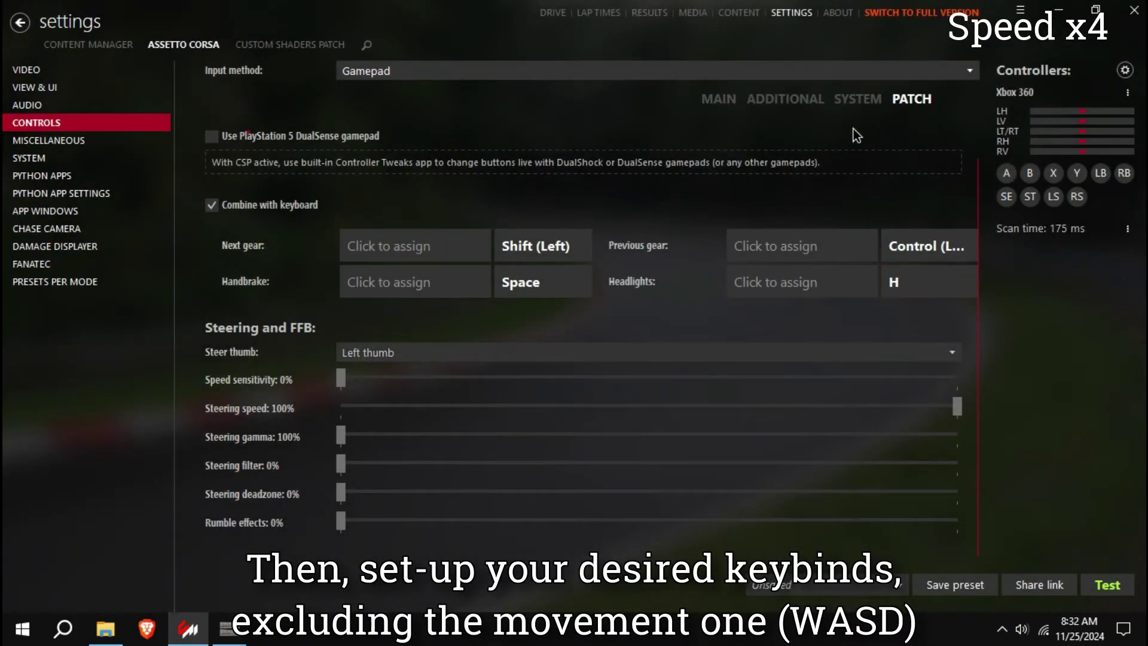
# - Bind the clutch to the Z key in the patch-specific control bindings
pyautogui.scroll(-15, 299, 359)
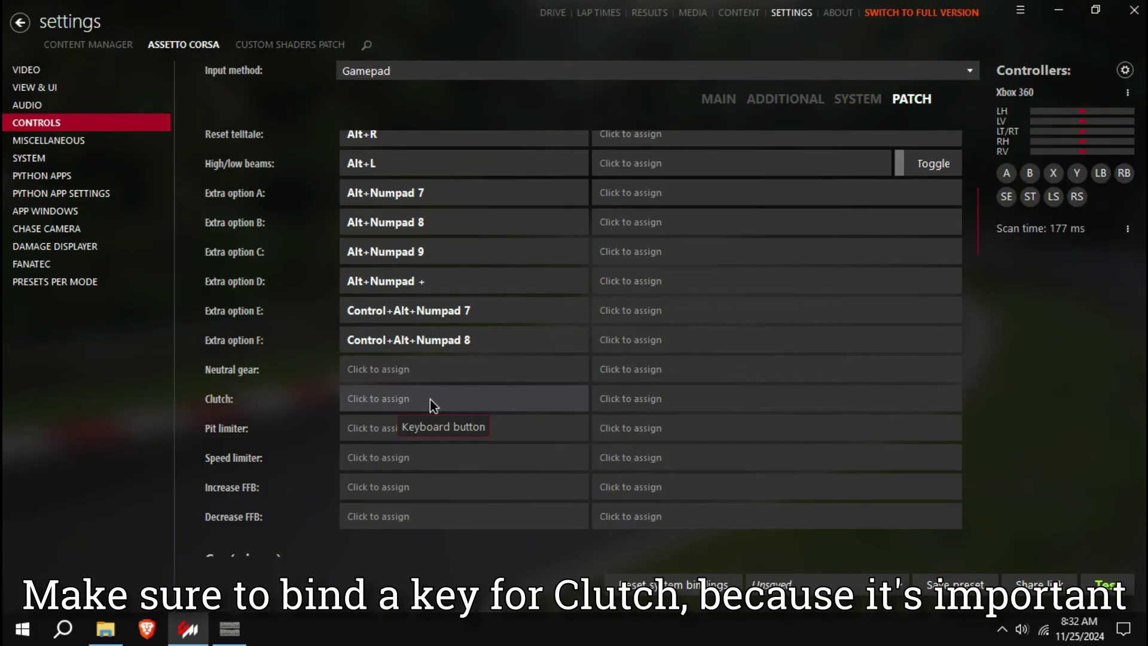
pyautogui.click(429, 400)
pyautogui.press('z')
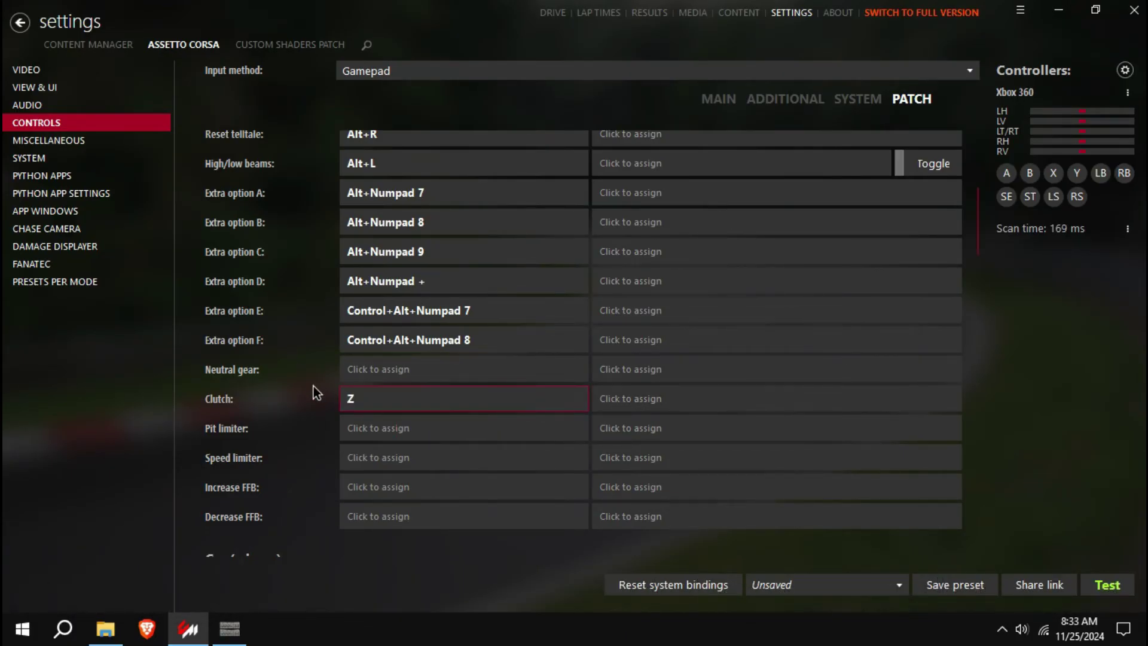
# - Launch a practice drive with the GravyGarage Street s13 Brent on Kunitomi Circuit
pyautogui.click(551, 22)
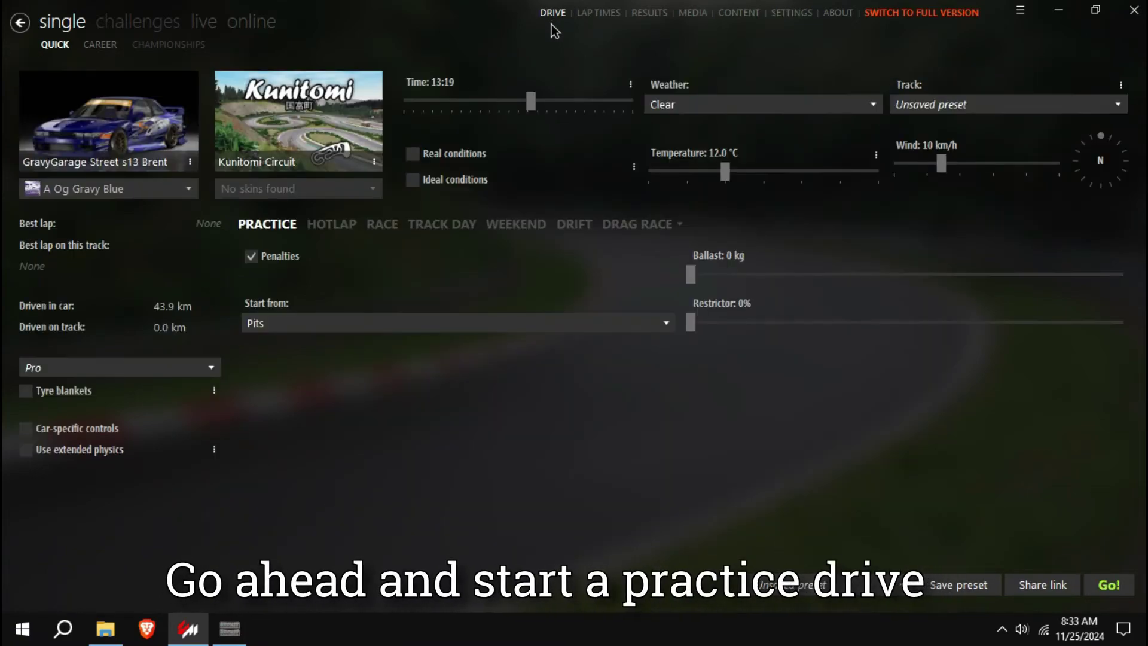
pyautogui.click(1108, 585)
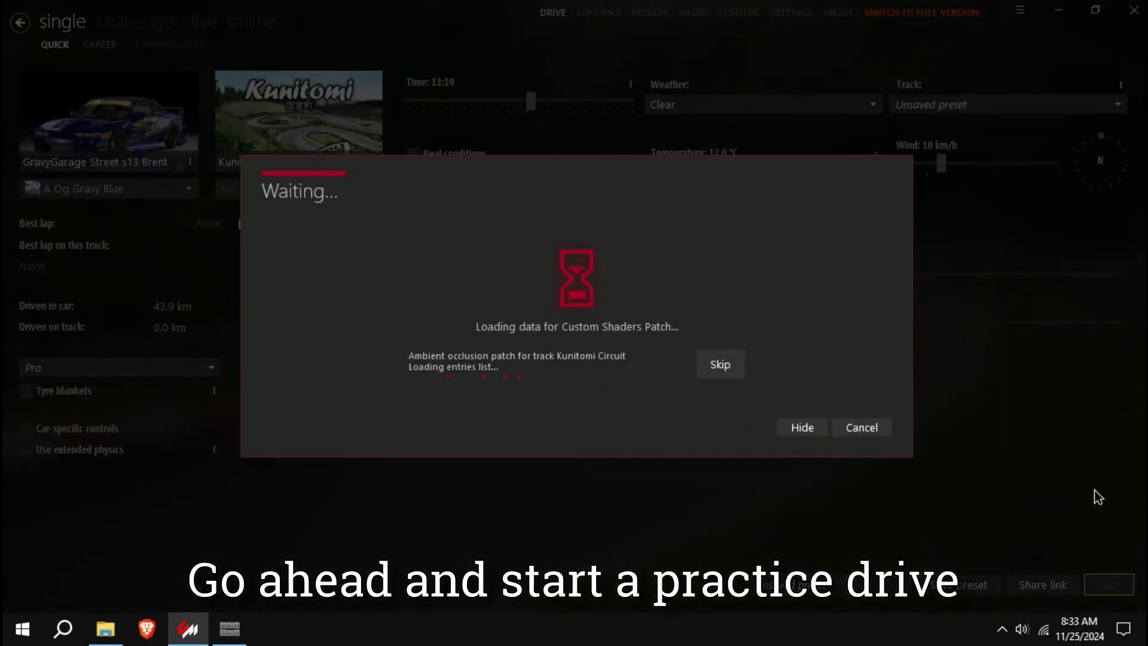